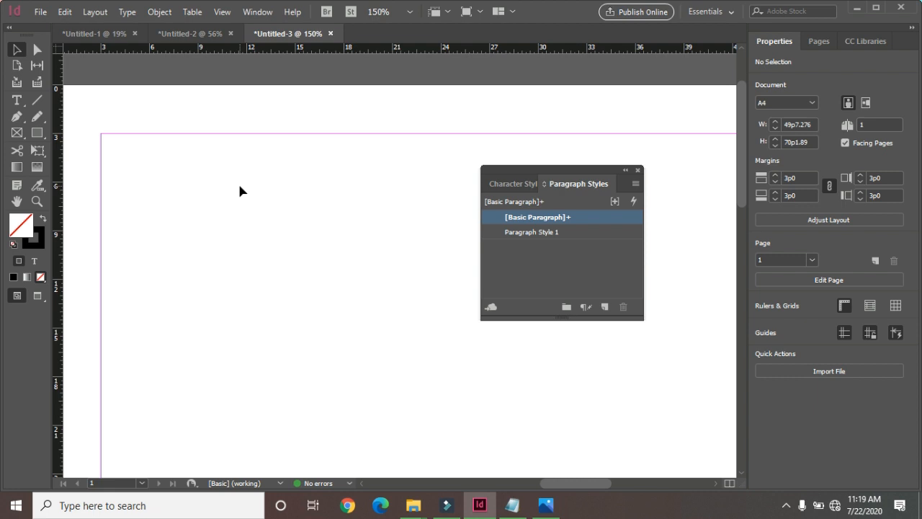
Close the floating styles panel and add a text frame about 12p7 by 7p4 near the page's upper-left corner, reading "index"
{"action": "left_click", "coordinate": [637, 172]}
{"action": "left_click", "coordinate": [126, 12]}
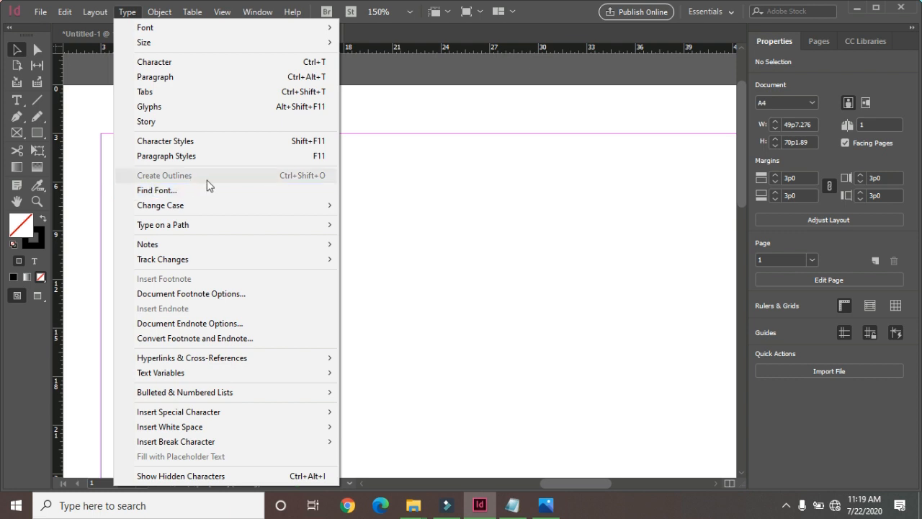
{"action": "key", "text": "Escape"}
{"action": "key", "text": "t"}
{"action": "left_click_drag", "start_coordinate": [193, 172], "coordinate": [396, 289]}
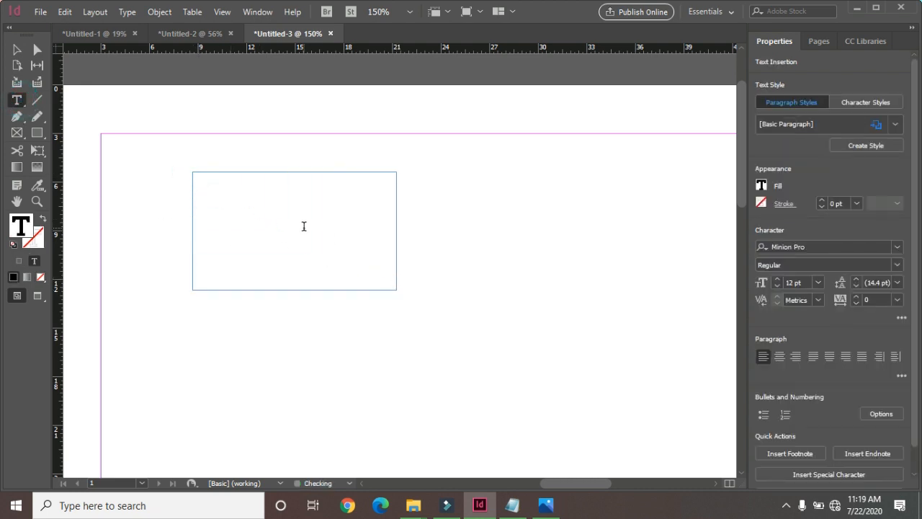
{"action": "type", "text": "index"}
Convert the "index" text frame to outlines and enlarge the resulting path to about 13p8 wide by 7p11 high
{"action": "left_click", "coordinate": [17, 49]}
{"action": "left_click", "coordinate": [127, 12]}
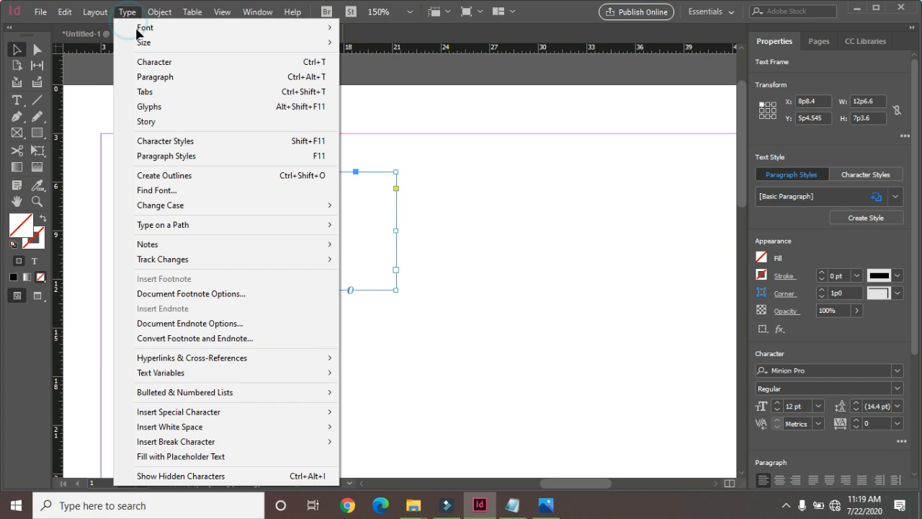
{"action": "left_click", "coordinate": [191, 178]}
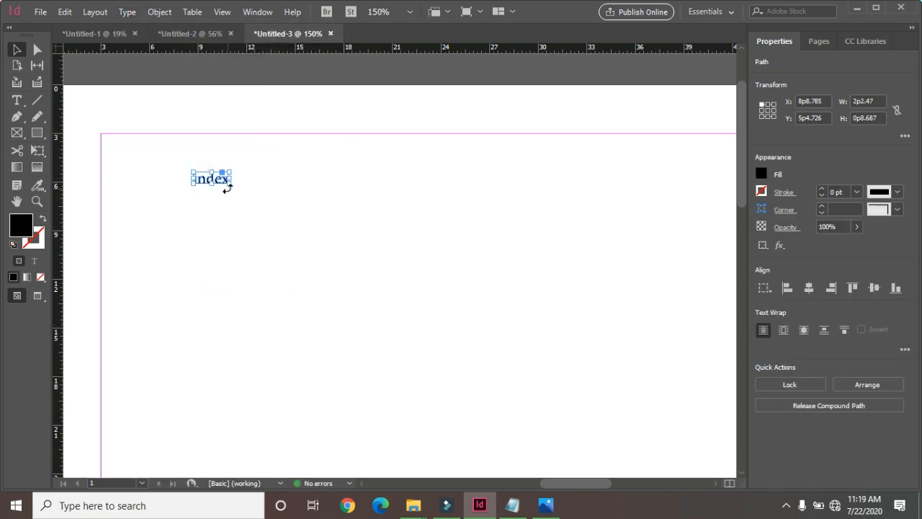
{"action": "left_click_drag", "start_coordinate": [229, 183], "coordinate": [415, 301]}
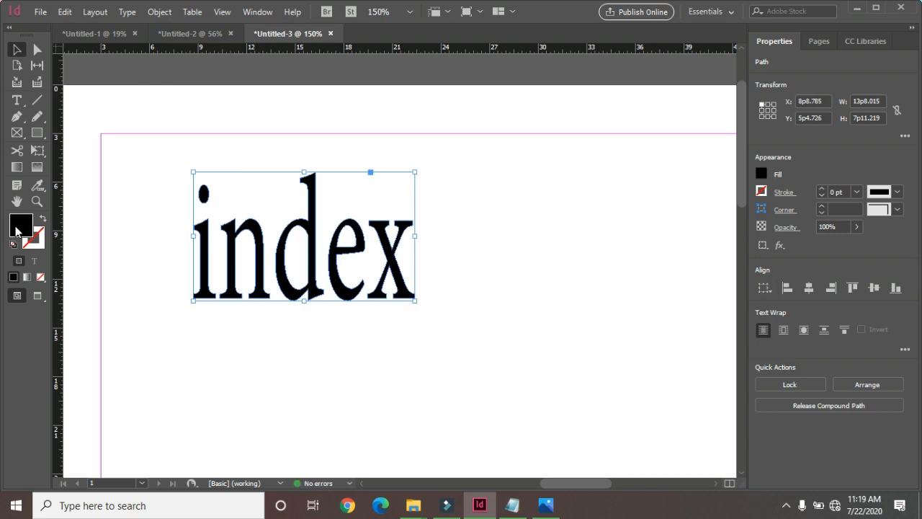
Reshape the outlined letters by pulling the x's upper-right anchor point outward and the i's dot up into a slanted point
{"action": "left_click", "coordinate": [37, 49]}
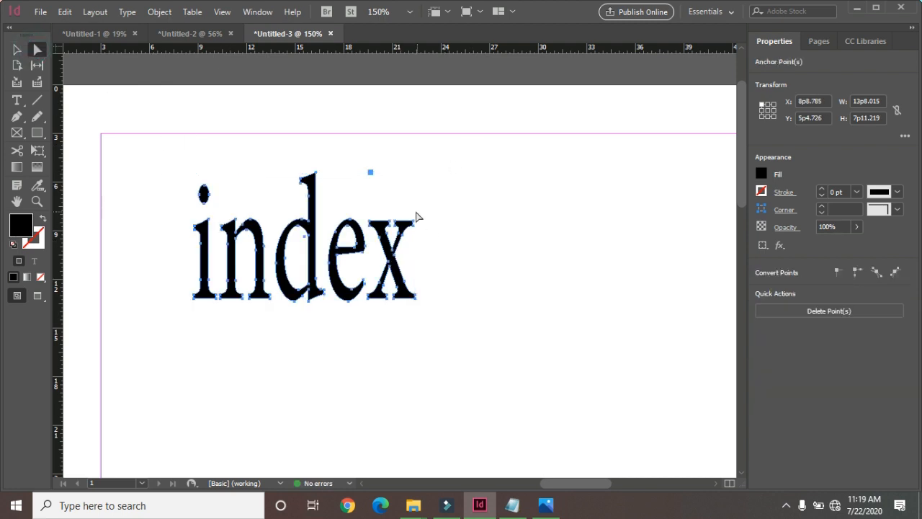
{"action": "left_click_drag", "start_coordinate": [416, 220], "coordinate": [455, 224]}
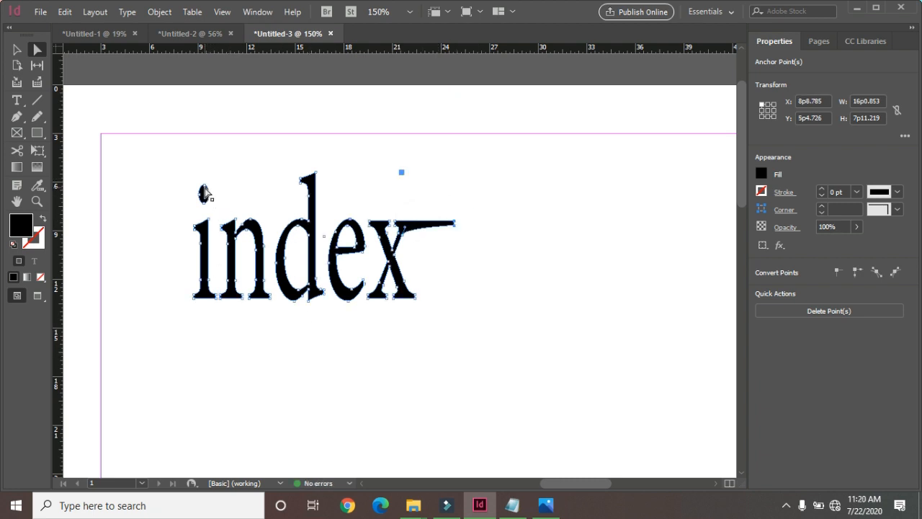
{"action": "mouse_move", "coordinate": [205, 193]}
{"action": "left_mouse_down"}
{"action": "mouse_move", "coordinate": [200, 178]}
{"action": "mouse_move", "coordinate": [218, 171]}
{"action": "left_mouse_up"}
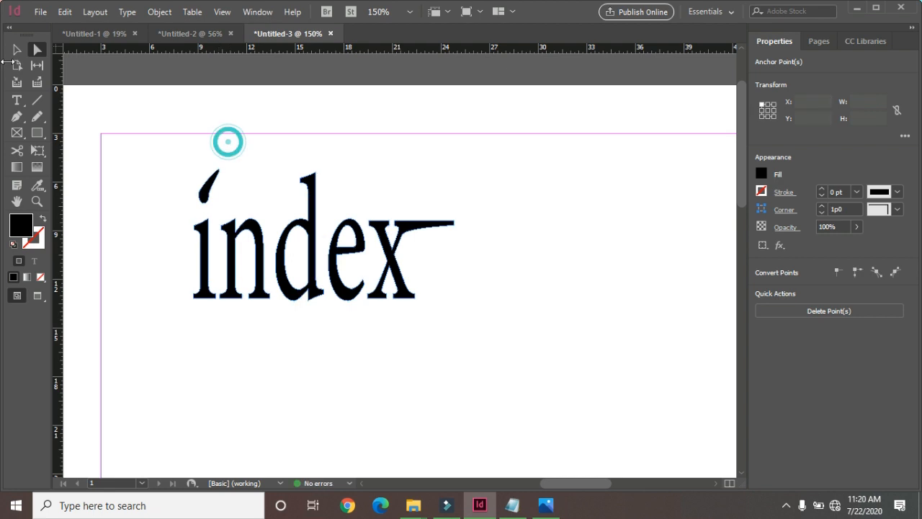
{"action": "left_click", "coordinate": [226, 142]}
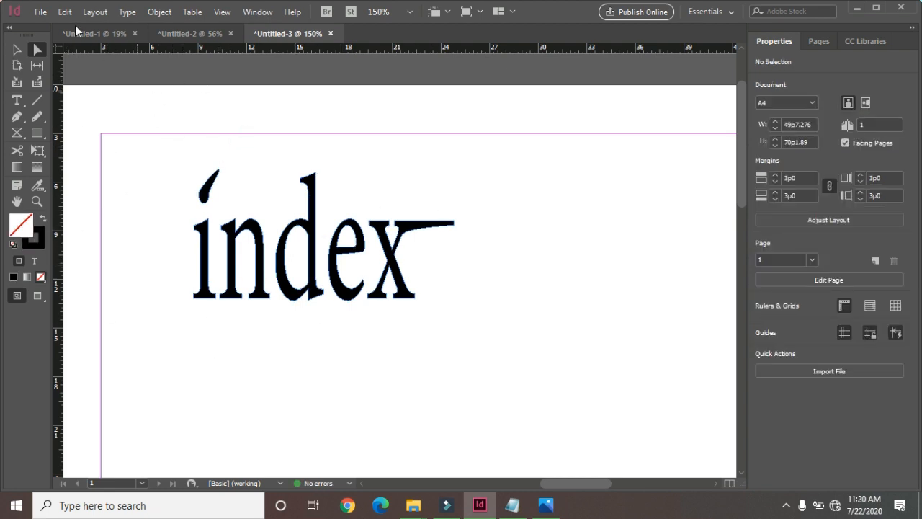
Place an image file inside the outlined "index" lettering and dismiss the Content-Aware Fit tip
{"action": "left_click", "coordinate": [17, 49]}
{"action": "left_click_drag", "start_coordinate": [159, 151], "coordinate": [519, 352]}
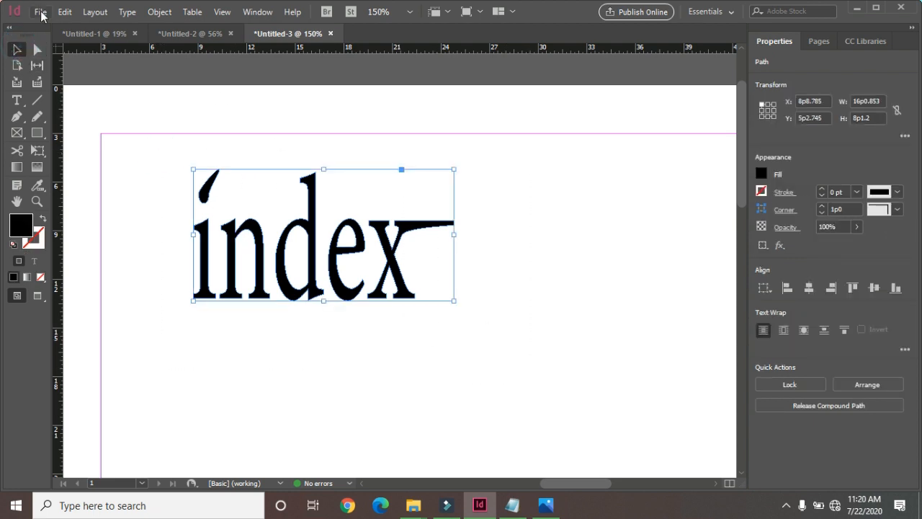
{"action": "left_click", "coordinate": [40, 12]}
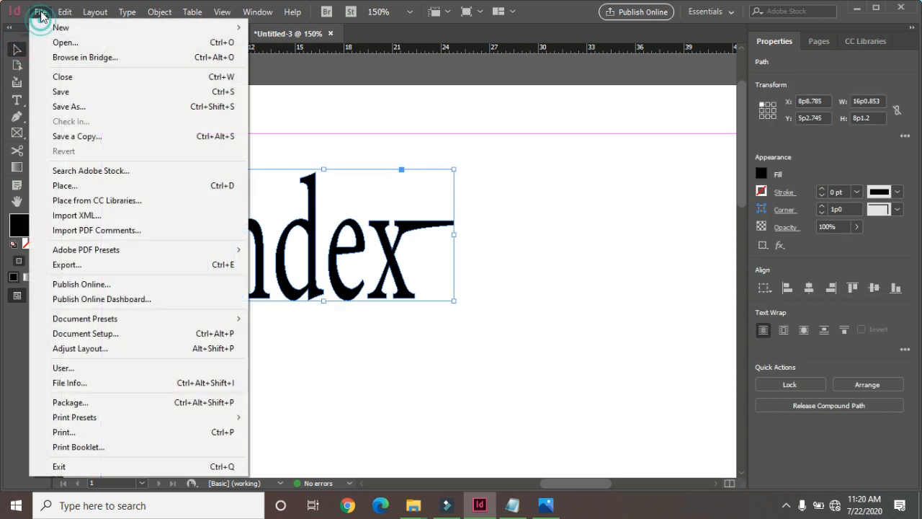
{"action": "left_click", "coordinate": [91, 189]}
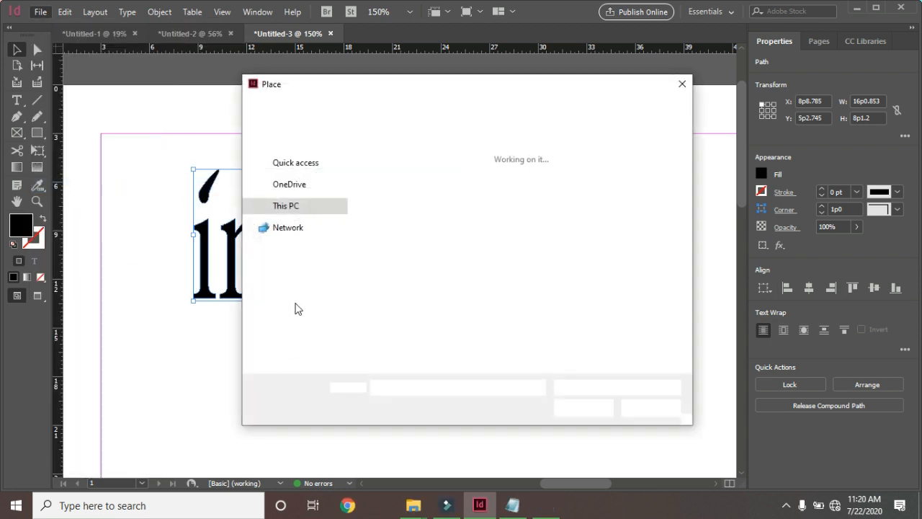
{"action": "left_click", "coordinate": [472, 220]}
{"action": "left_click", "coordinate": [576, 407]}
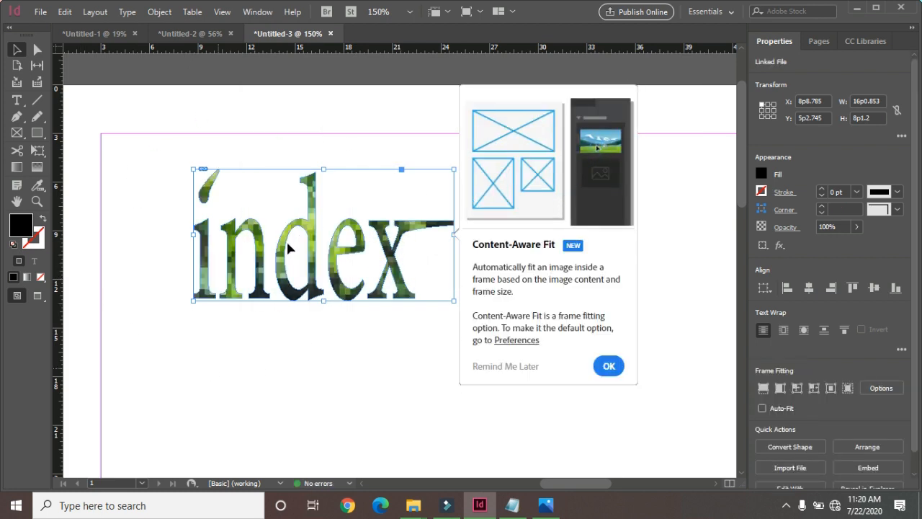
{"action": "left_click", "coordinate": [610, 366]}
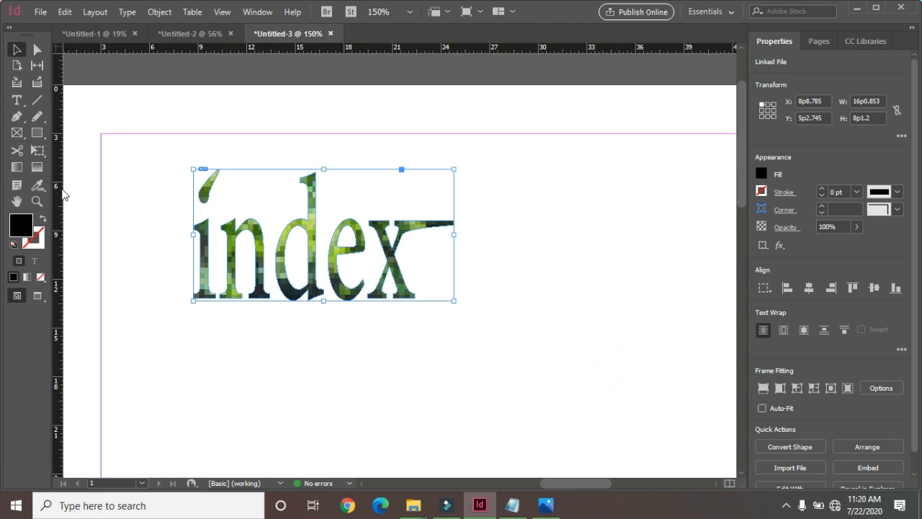
Set the image-filled lettering's display performance to High Quality Display and deselect it
{"action": "left_click", "coordinate": [154, 12]}
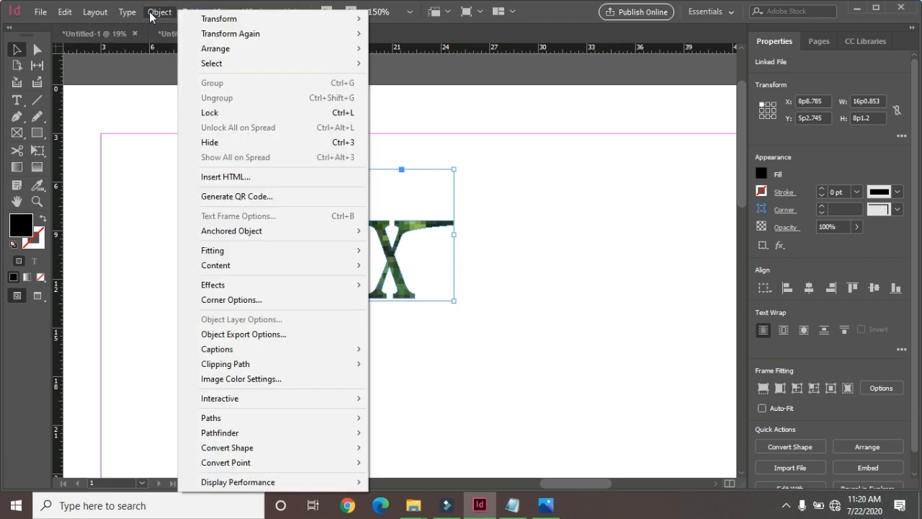
{"action": "mouse_move", "coordinate": [305, 483]}
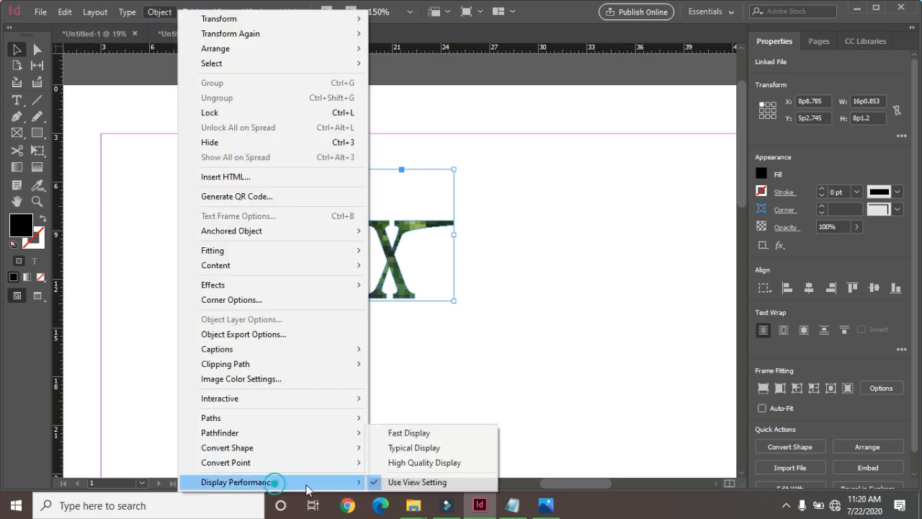
{"action": "left_click", "coordinate": [418, 463]}
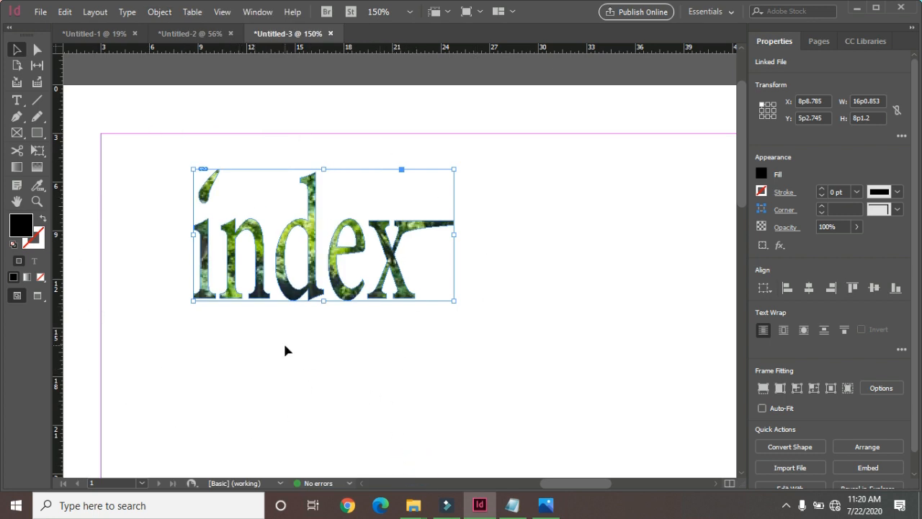
{"action": "left_click", "coordinate": [313, 348]}
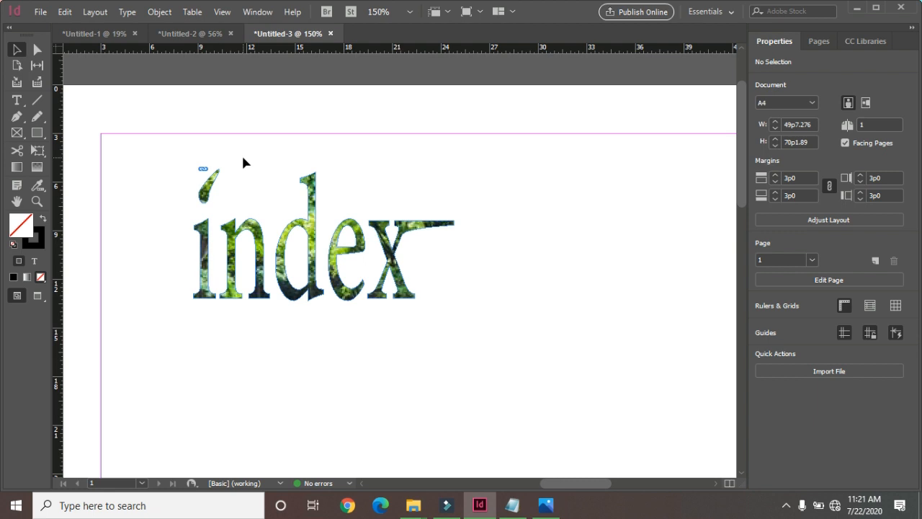
Delete the image-filled "index" lettering and draw a new, wider text frame in the same area of the page
{"action": "left_click_drag", "start_coordinate": [134, 145], "coordinate": [490, 352]}
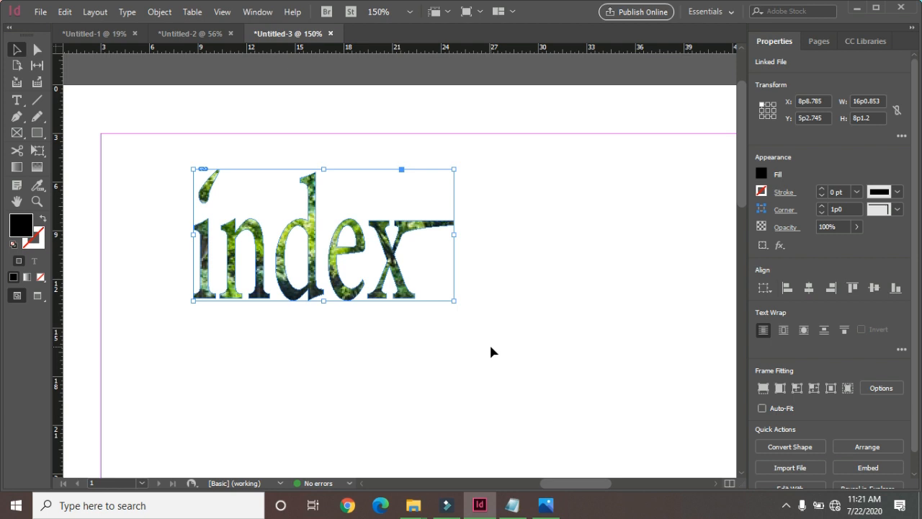
{"action": "key", "text": "Delete"}
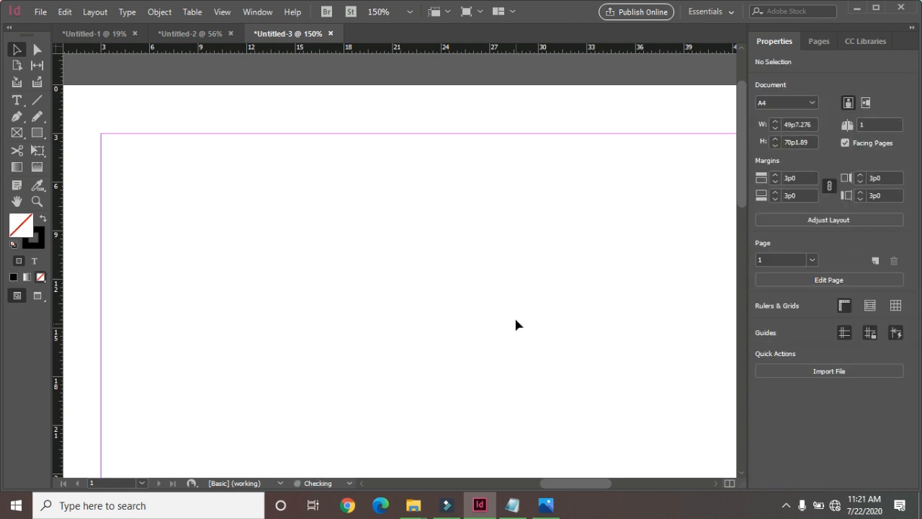
{"action": "left_click", "coordinate": [16, 101]}
{"action": "left_click_drag", "start_coordinate": [209, 181], "coordinate": [496, 331]}
Copy the whole paragraph about animation from the "in design" Notepad file and paste it into the new InDesign text frame
{"action": "left_click", "coordinate": [508, 504]}
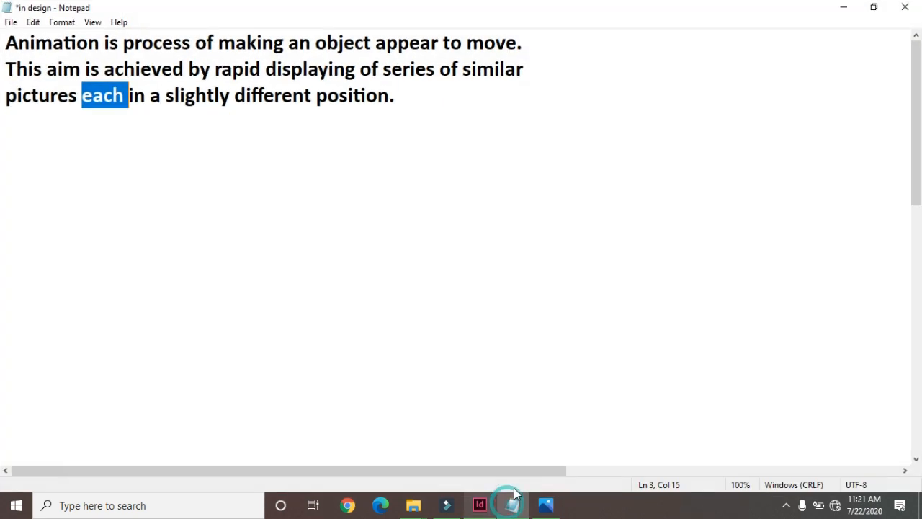
{"action": "left_click_drag", "start_coordinate": [401, 98], "coordinate": [5, 45]}
{"action": "right_click", "coordinate": [24, 47]}
{"action": "left_click", "coordinate": [88, 106]}
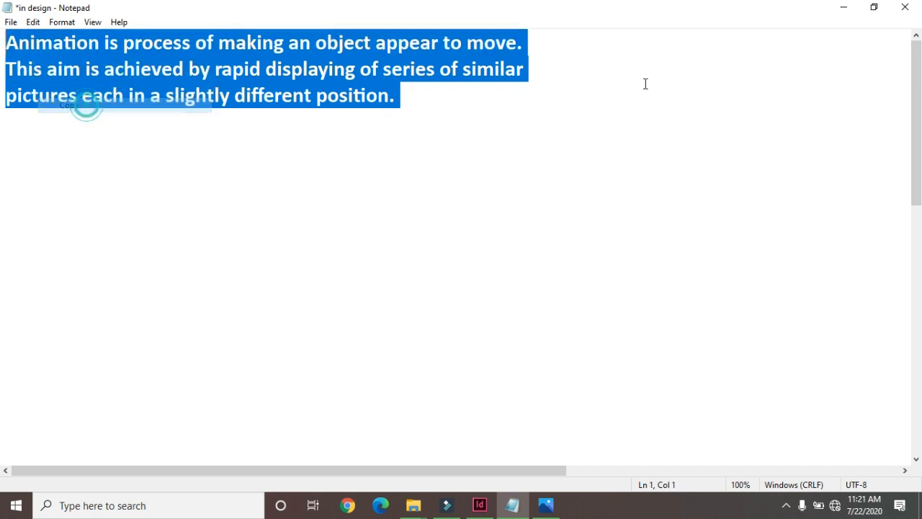
{"action": "left_click", "coordinate": [841, 6]}
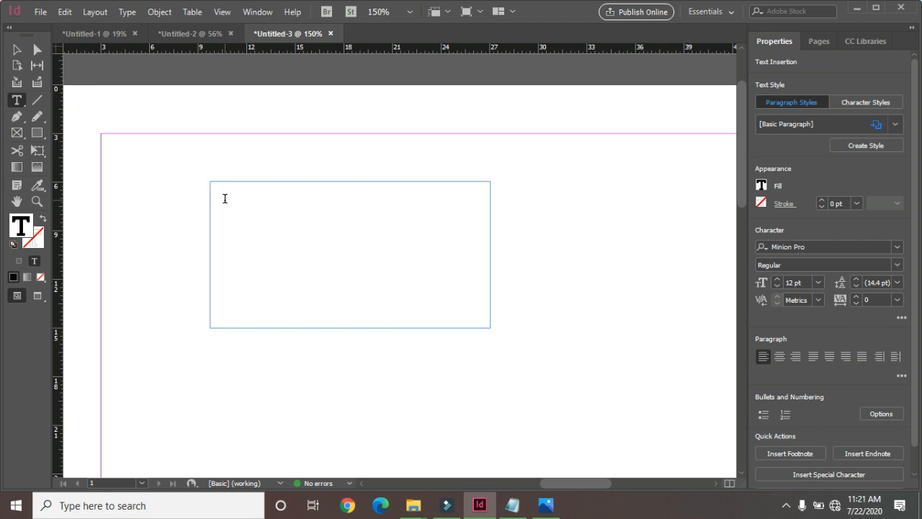
{"action": "left_click", "coordinate": [65, 13]}
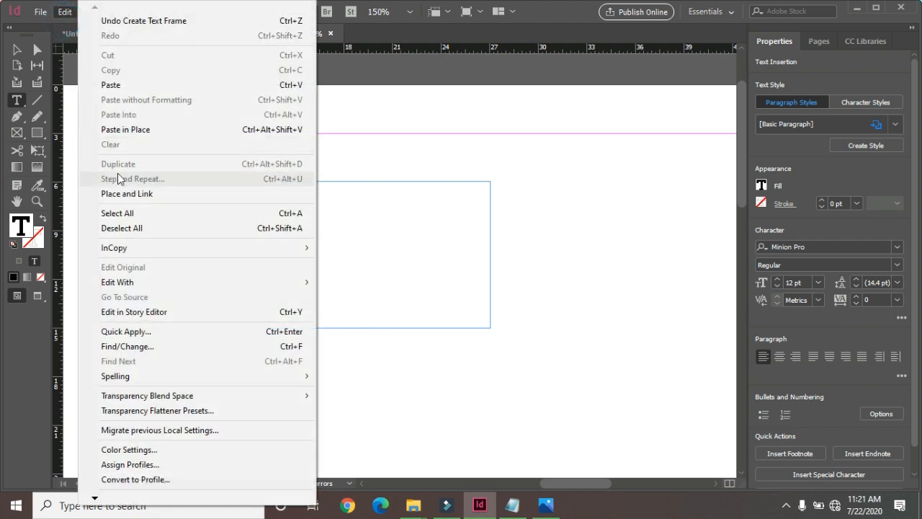
{"action": "left_click", "coordinate": [143, 85]}
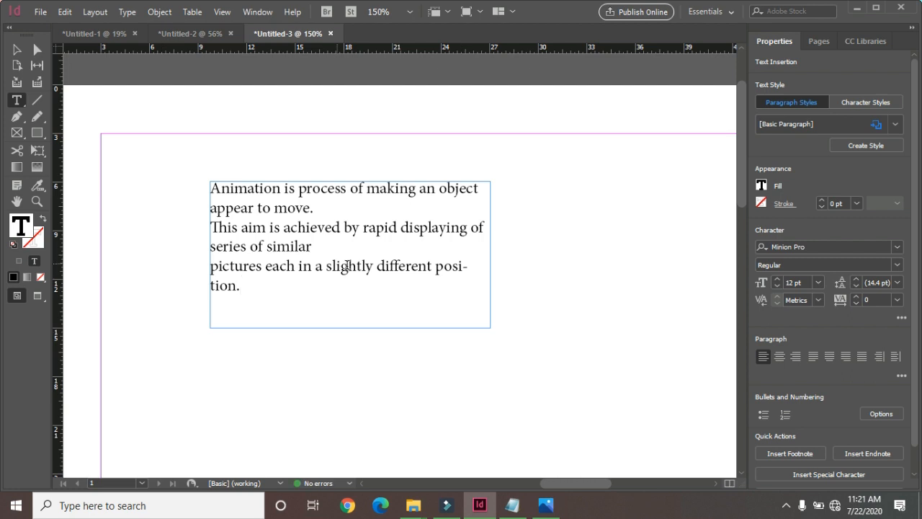
Examine the fonts used in the document with Find Font, then close the dialog without replacing any
{"action": "left_click", "coordinate": [128, 15]}
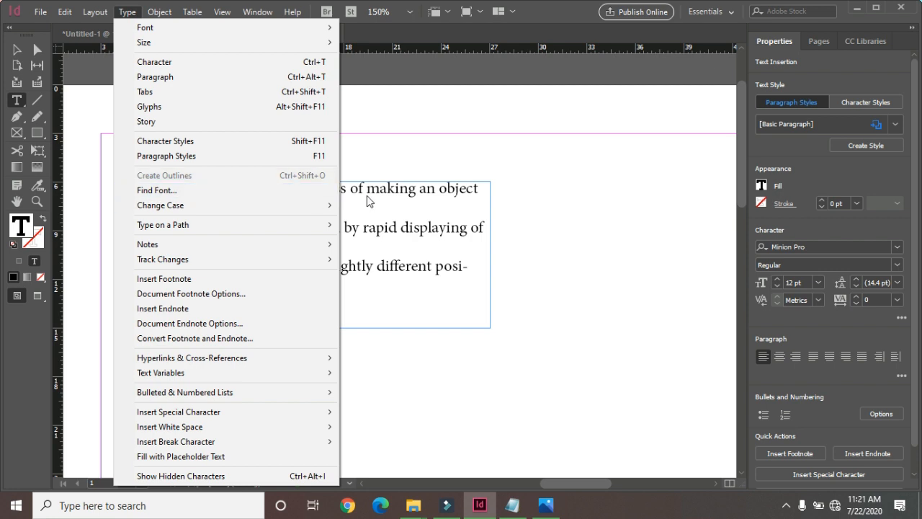
{"action": "left_click", "coordinate": [169, 190]}
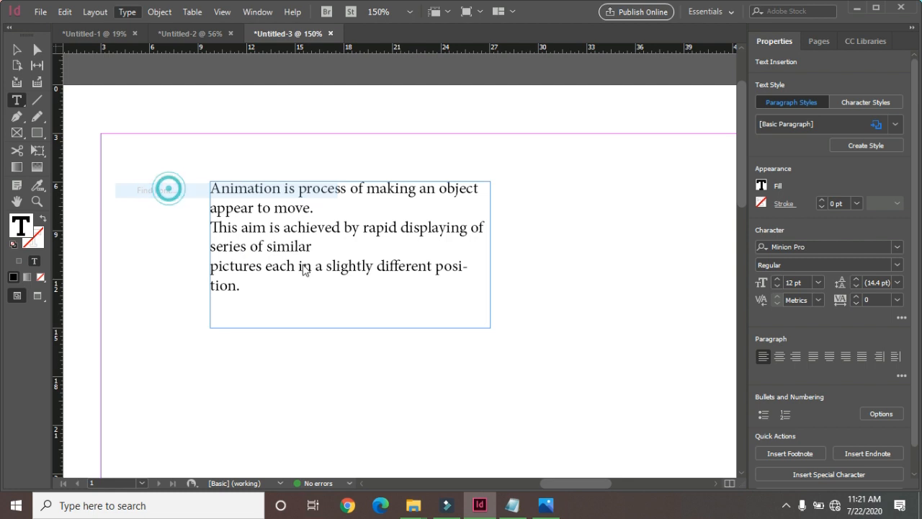
{"action": "left_click_drag", "start_coordinate": [401, 132], "coordinate": [552, 100]}
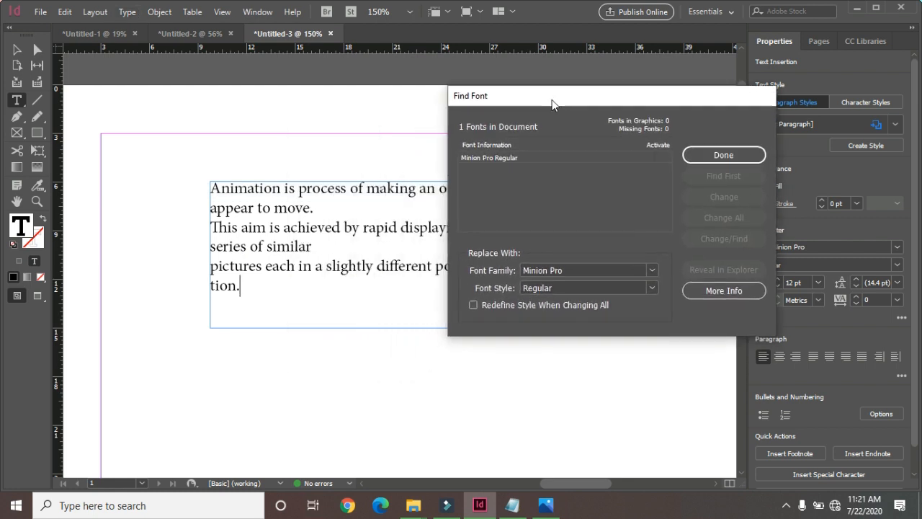
{"action": "left_click", "coordinate": [513, 170]}
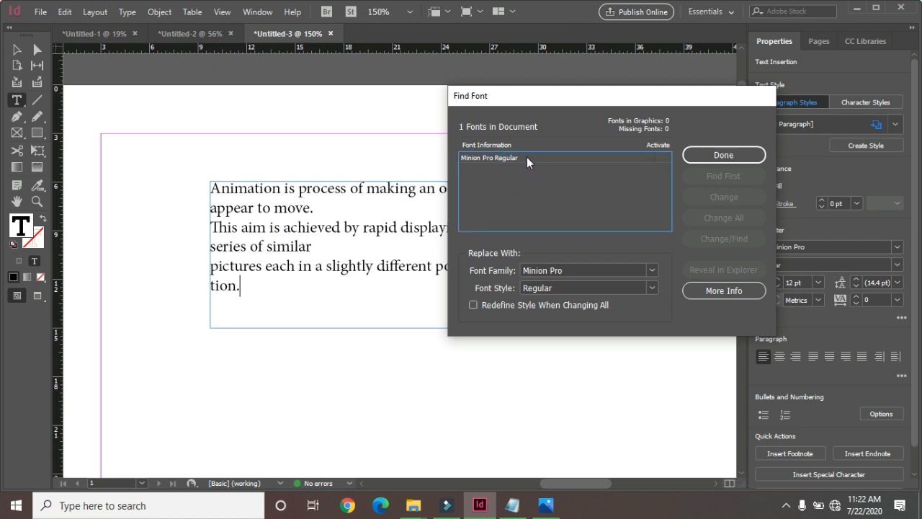
{"action": "left_click", "coordinate": [725, 155]}
Try Change Case to lowercase and to UPPERCASE with only the insertion point placed in the pasted text
{"action": "left_click", "coordinate": [128, 13]}
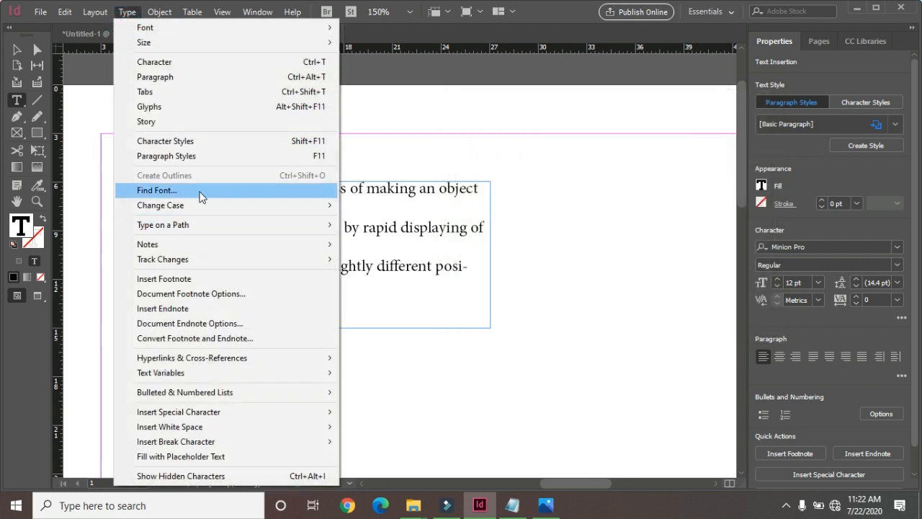
{"action": "mouse_move", "coordinate": [192, 206]}
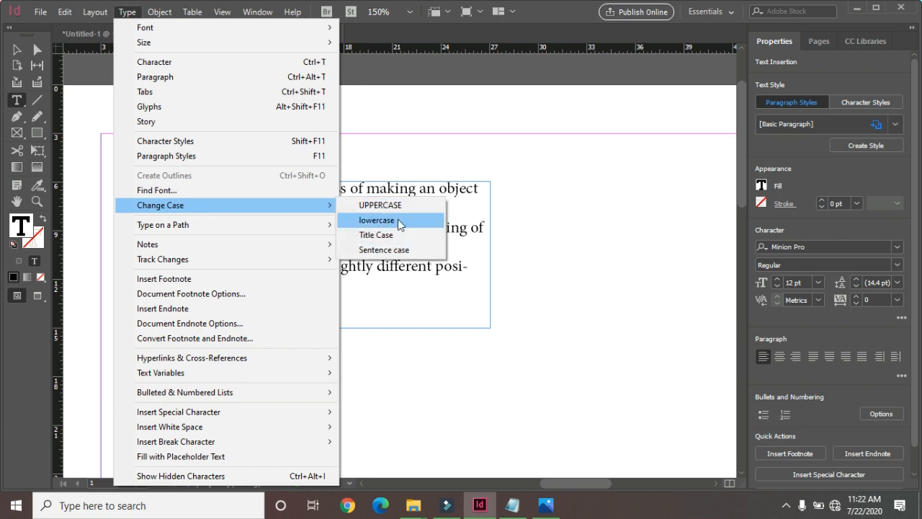
{"action": "left_click", "coordinate": [376, 221]}
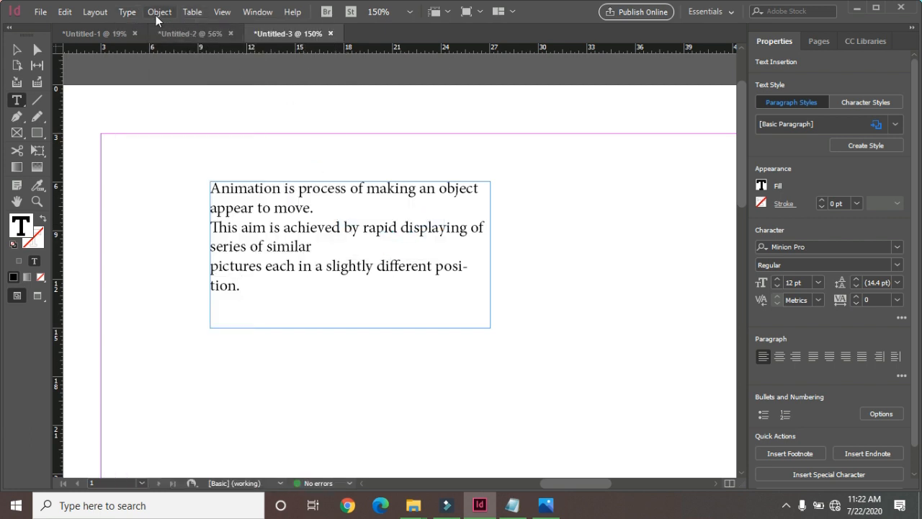
{"action": "left_click", "coordinate": [124, 12]}
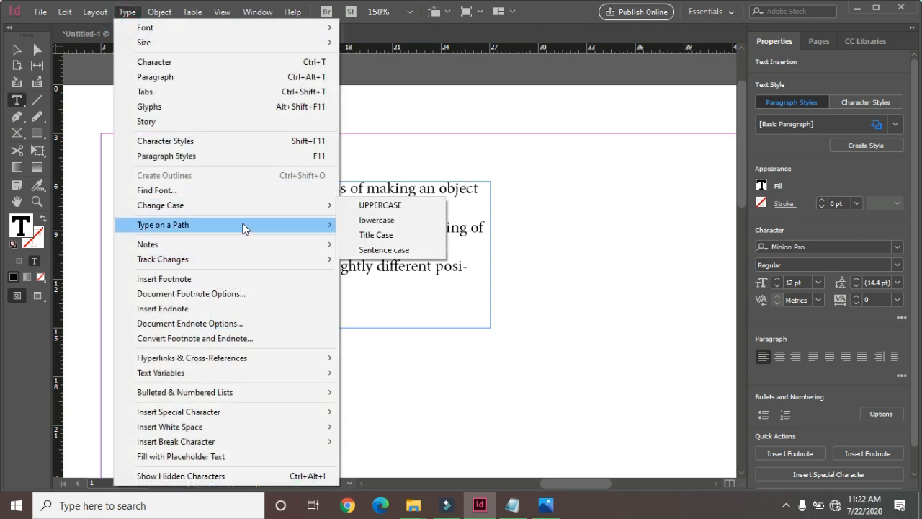
{"action": "mouse_move", "coordinate": [329, 205]}
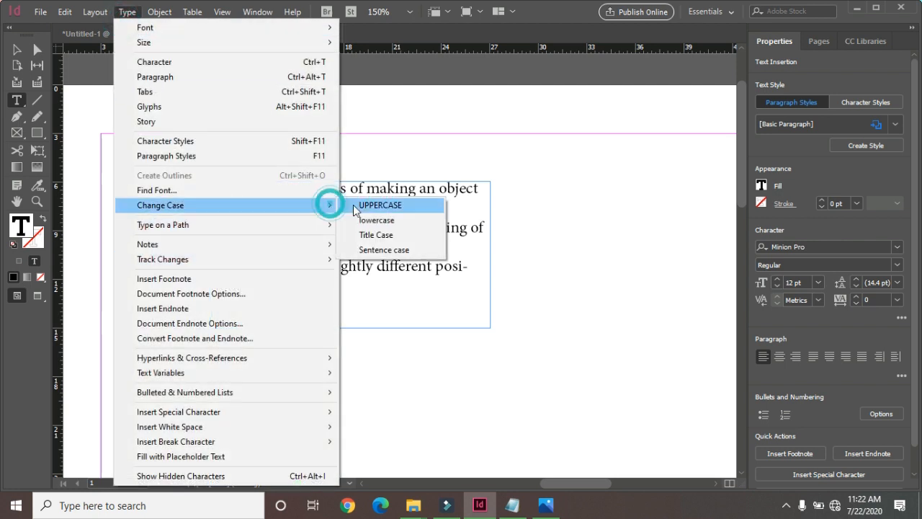
{"action": "left_click", "coordinate": [373, 205]}
Select the whole animation paragraph and change its case to UPPERCASE
{"action": "left_click_drag", "start_coordinate": [241, 285], "coordinate": [211, 185]}
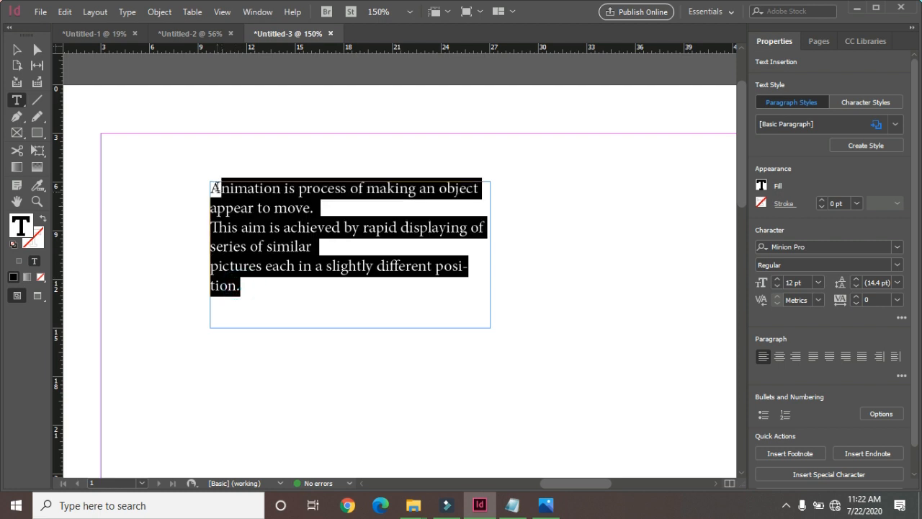
{"action": "left_click", "coordinate": [128, 12]}
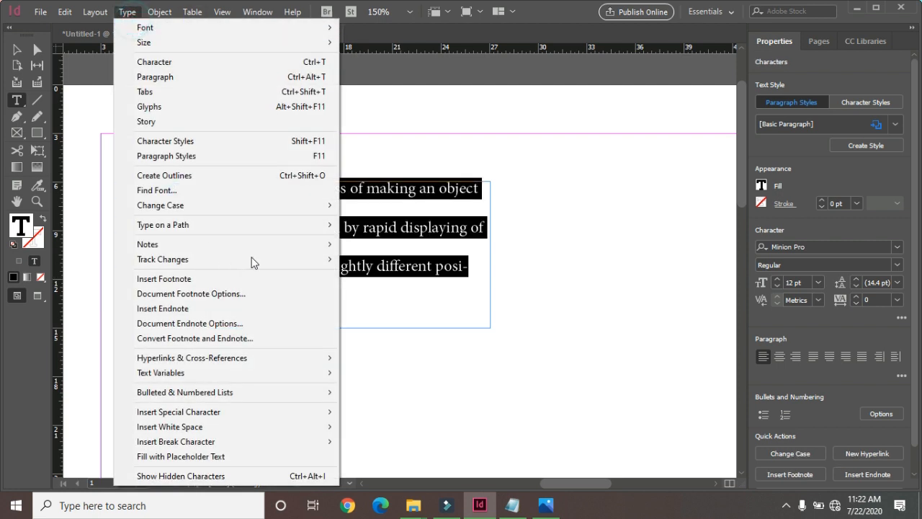
{"action": "left_click", "coordinate": [270, 207]}
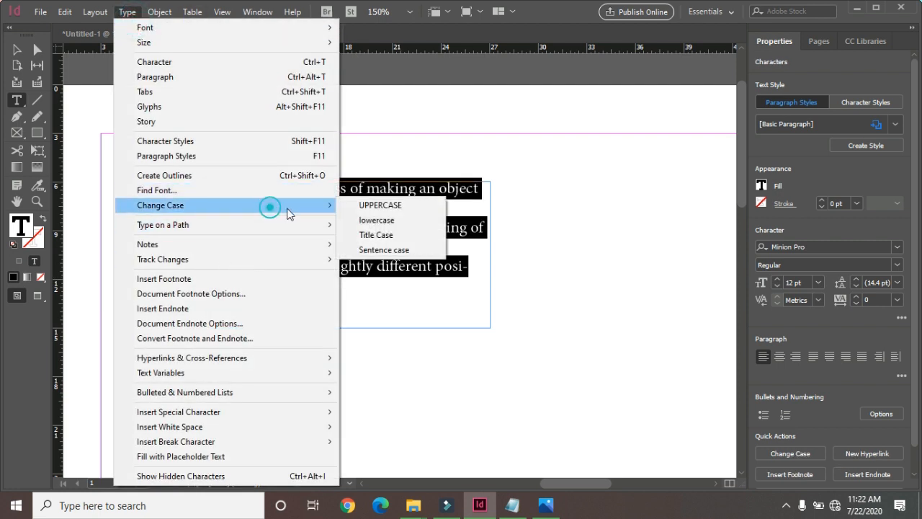
{"action": "left_click", "coordinate": [370, 206]}
Change the case of the selected animation paragraph to lowercase
{"action": "left_click", "coordinate": [126, 12]}
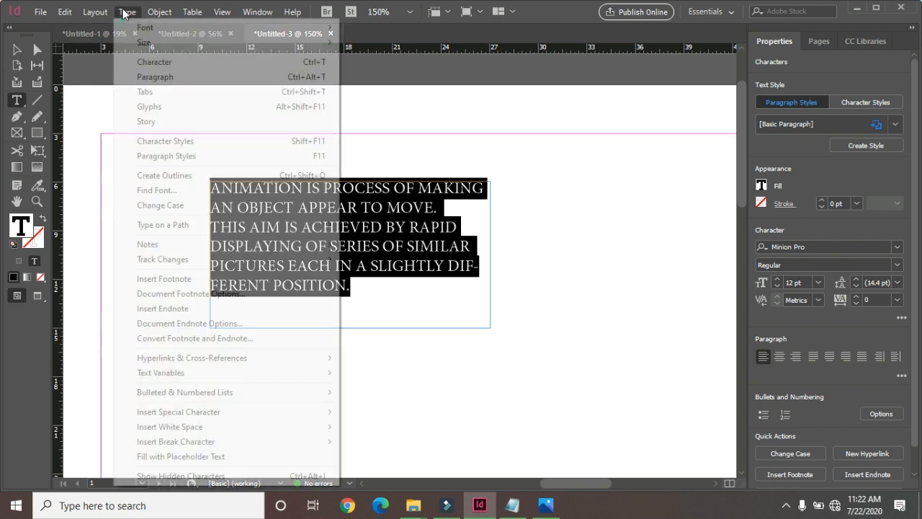
{"action": "left_click", "coordinate": [227, 205]}
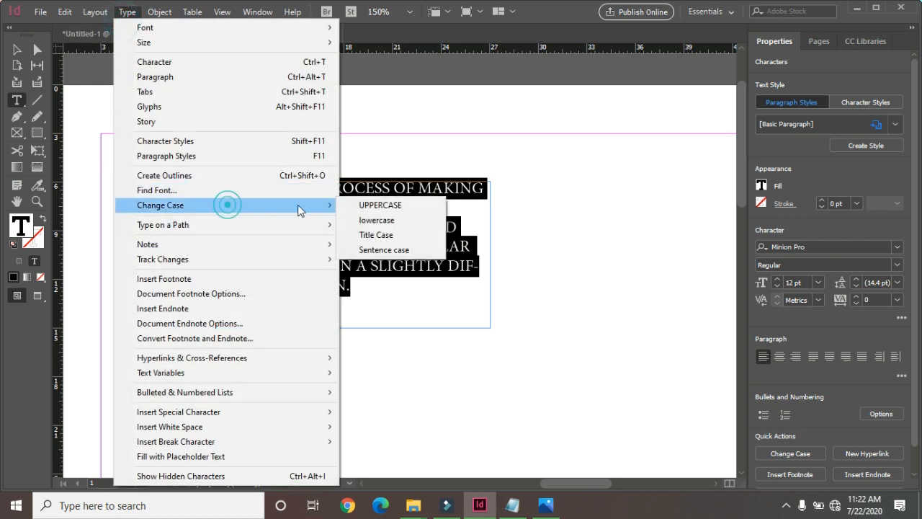
{"action": "left_click", "coordinate": [370, 220]}
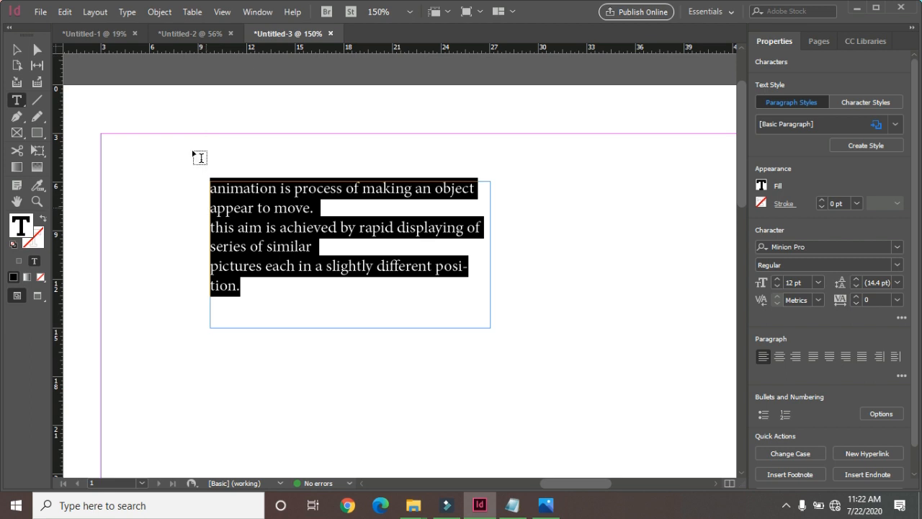
{"action": "left_click", "coordinate": [127, 13]}
{"action": "left_click", "coordinate": [223, 209]}
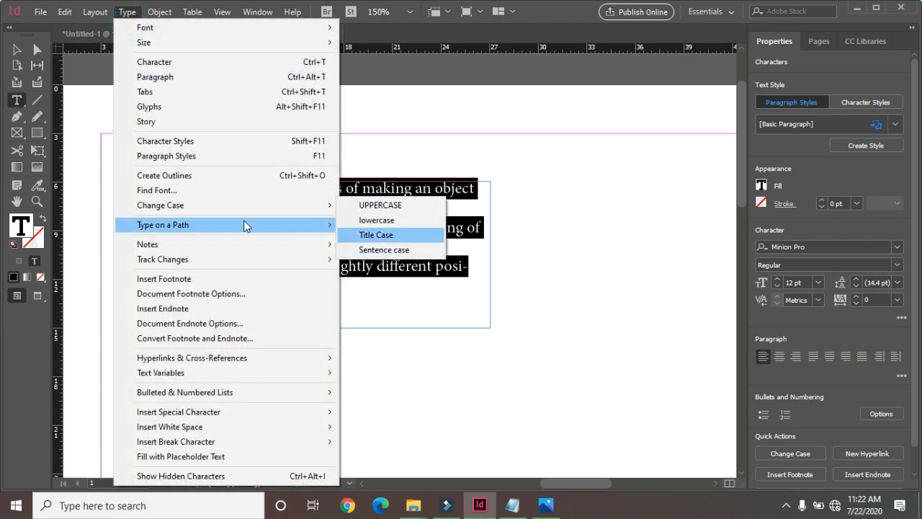
{"action": "mouse_move", "coordinate": [175, 232]}
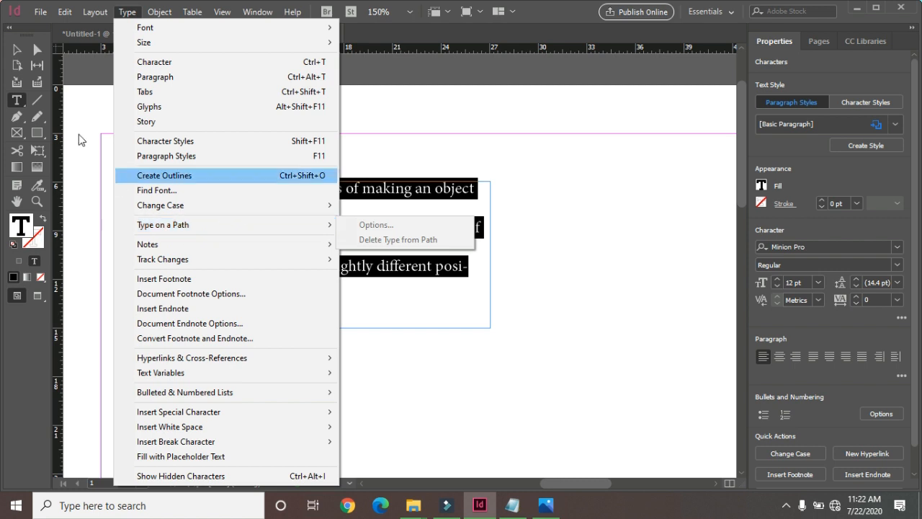
Move the text frame to about X 30p6, Y 12p11 and draw an elliptical frame about 16p3.6 by 14p4.2 in the freed area
{"action": "left_click", "coordinate": [16, 49]}
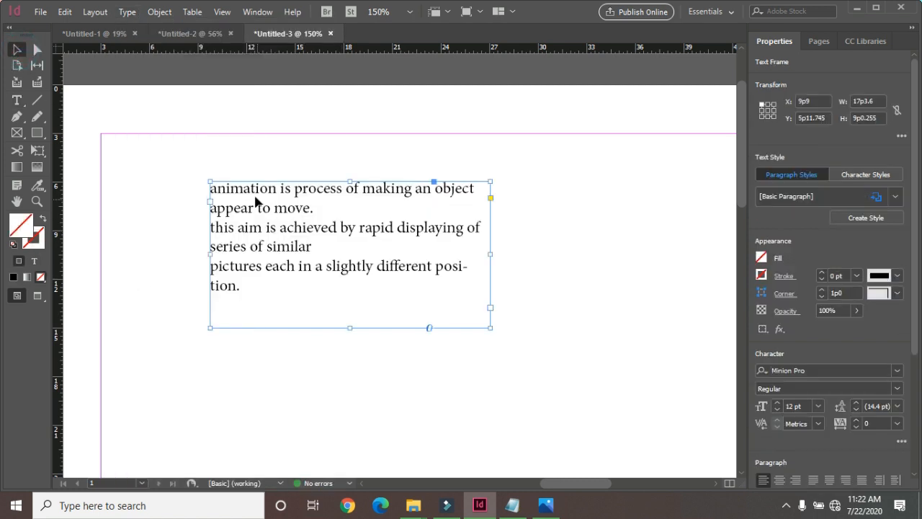
{"action": "left_click_drag", "start_coordinate": [246, 191], "coordinate": [582, 305]}
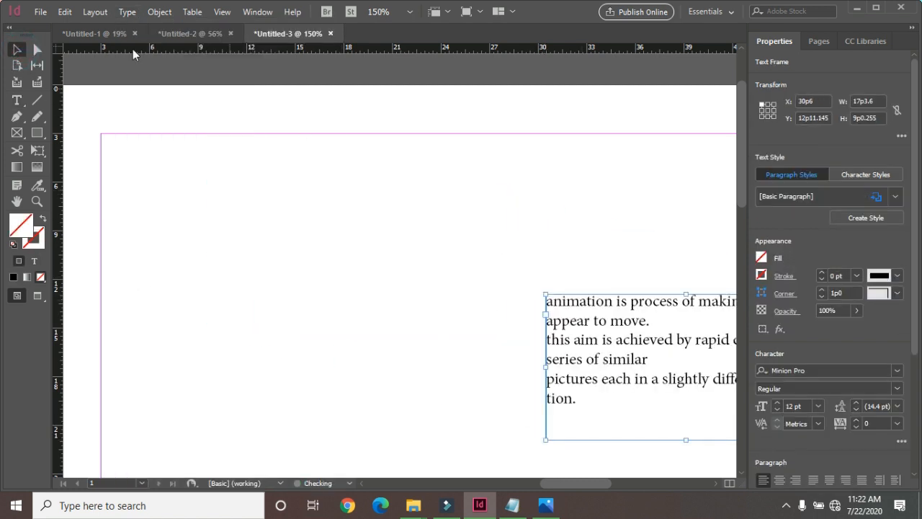
{"action": "left_click", "coordinate": [16, 101]}
{"action": "left_click_drag", "start_coordinate": [16, 101], "coordinate": [80, 138]}
{"action": "left_click", "coordinate": [18, 104]}
{"action": "left_click", "coordinate": [17, 132]}
{"action": "left_click", "coordinate": [58, 165]}
{"action": "left_click_drag", "start_coordinate": [155, 168], "coordinate": [421, 402]}
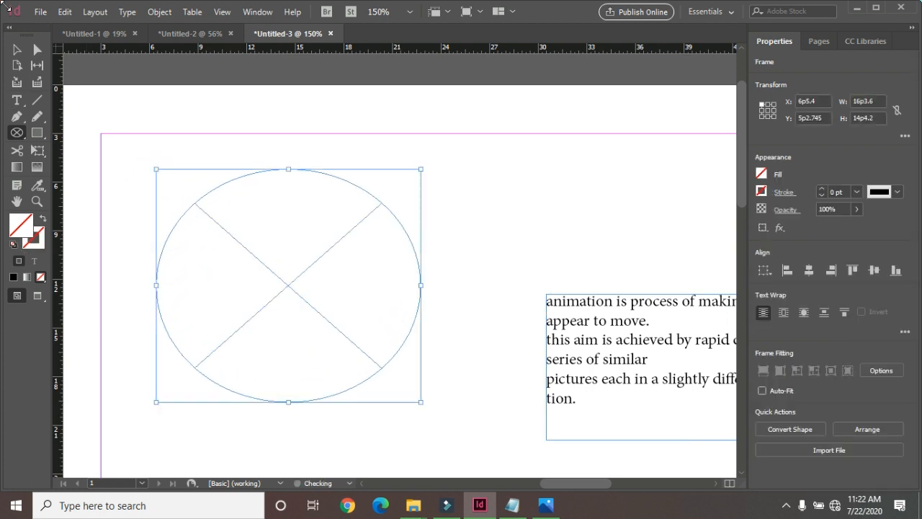
Add the sample text "gfghfghfghfgfhfhgfg" along the upper arc of the ellipse with the Type on a Path tool
{"action": "left_click", "coordinate": [17, 99]}
{"action": "left_click", "coordinate": [83, 133]}
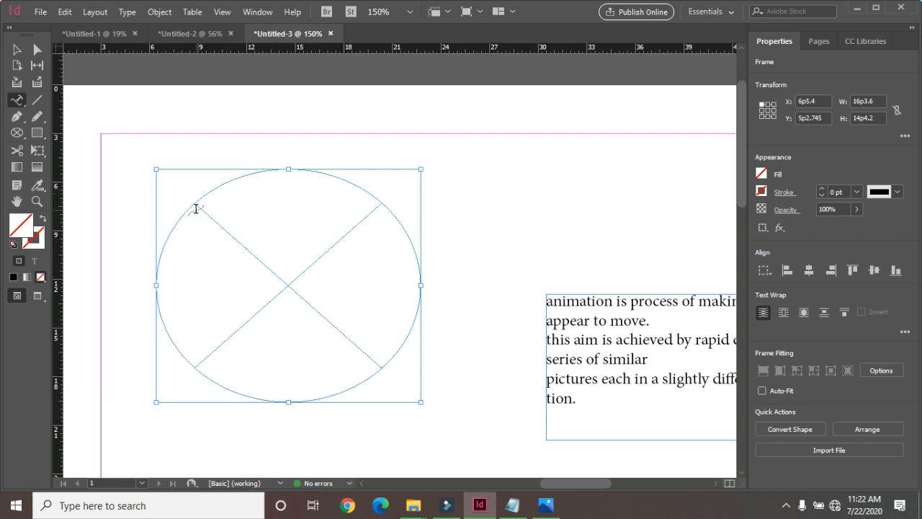
{"action": "left_click", "coordinate": [194, 206]}
{"action": "type", "text": "gfghfghfghfgfhfhgfg"}
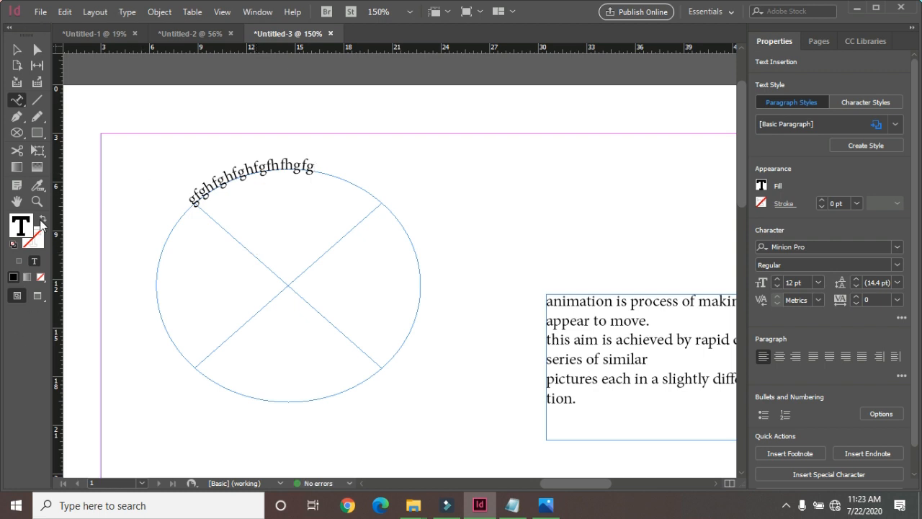
Open the Type on a Path options for the ellipse's text and preview the Skew effect
{"action": "key", "text": "ctrl+space"}
{"action": "left_click_drag", "start_coordinate": [161, 127], "coordinate": [405, 263]}
{"action": "left_click", "coordinate": [18, 49]}
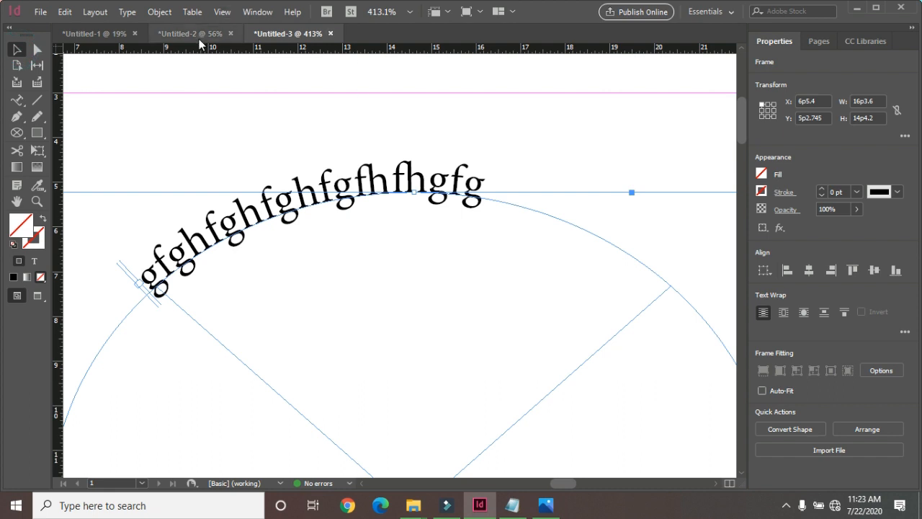
{"action": "left_click", "coordinate": [128, 12]}
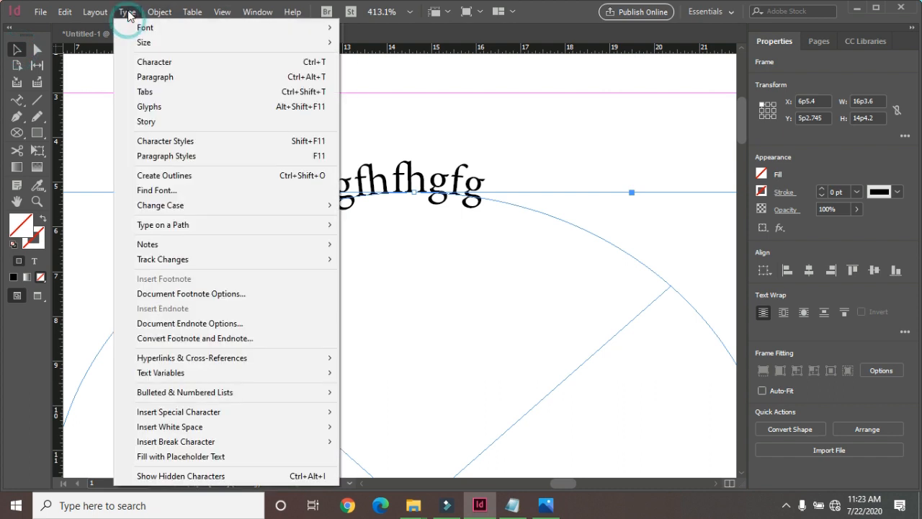
{"action": "mouse_move", "coordinate": [254, 231]}
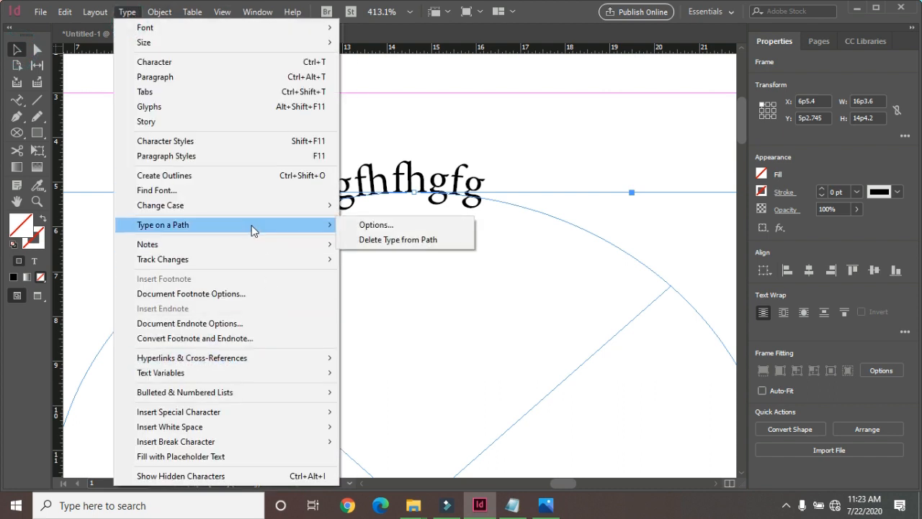
{"action": "left_click", "coordinate": [428, 221]}
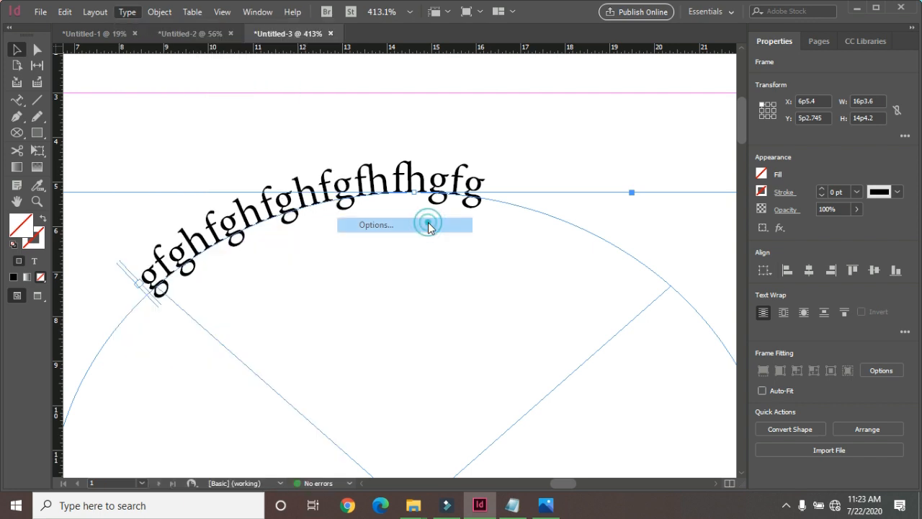
{"action": "left_click_drag", "start_coordinate": [500, 200], "coordinate": [704, 122]}
{"action": "left_click", "coordinate": [638, 140]}
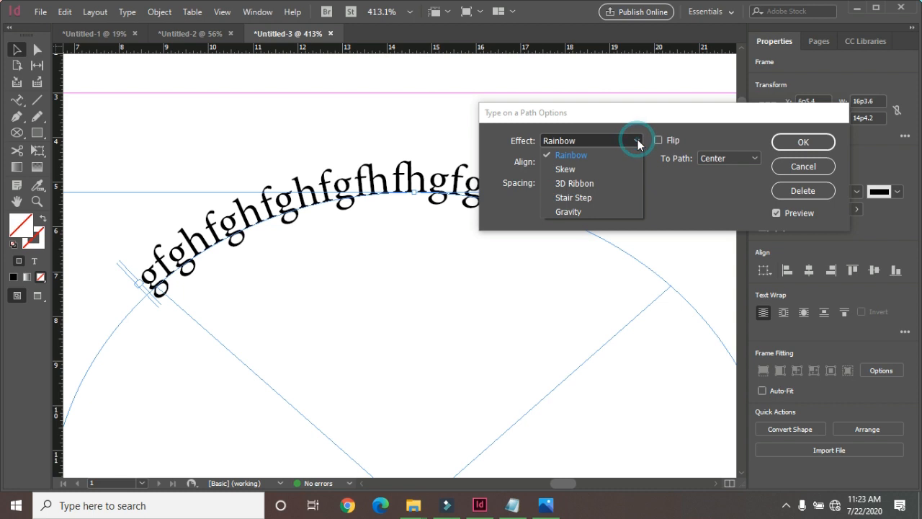
{"action": "left_click", "coordinate": [612, 168]}
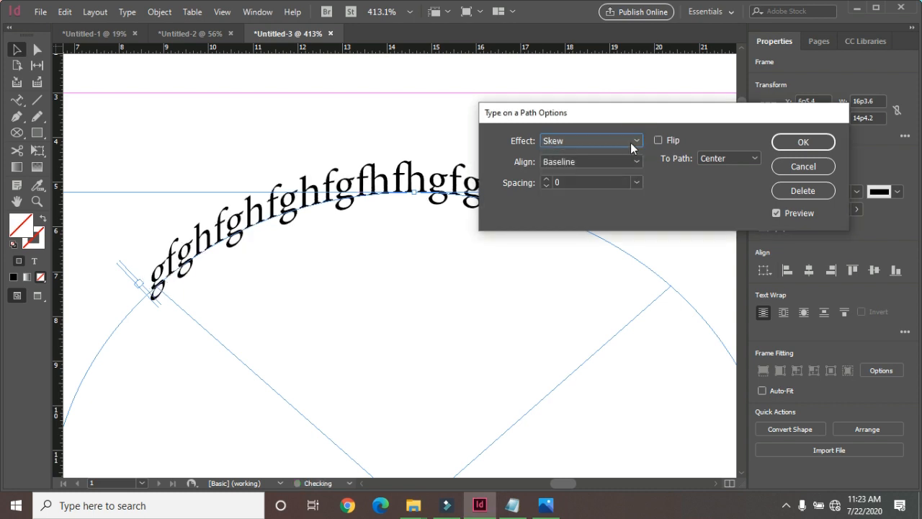
Preview the 3D Ribbon, Stair Step and Gravity effects on the ellipse's text
{"action": "left_click", "coordinate": [638, 141]}
{"action": "left_click", "coordinate": [610, 188]}
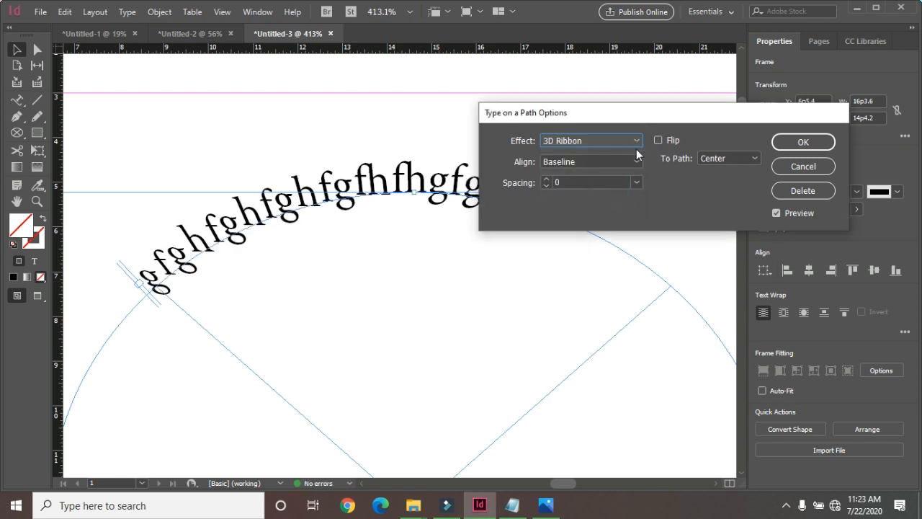
{"action": "left_click", "coordinate": [636, 143]}
{"action": "left_click", "coordinate": [609, 193]}
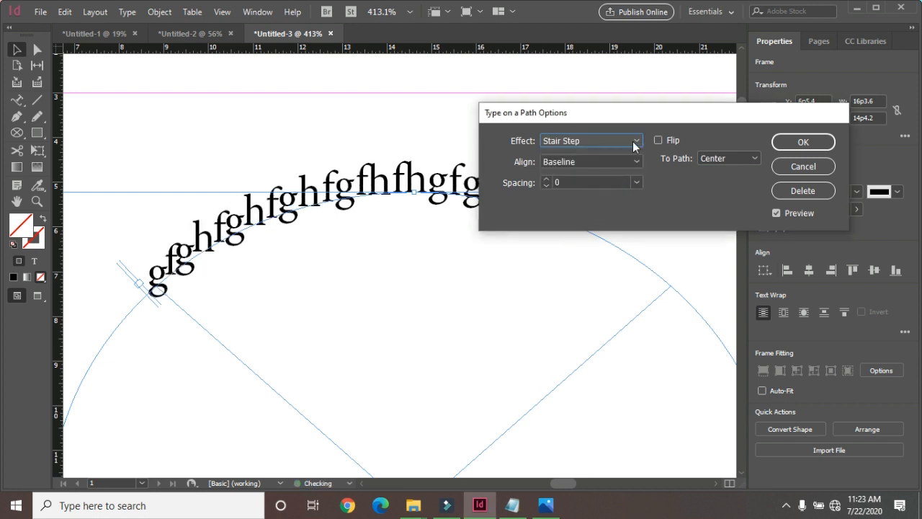
{"action": "left_click", "coordinate": [637, 141]}
{"action": "left_click", "coordinate": [597, 211]}
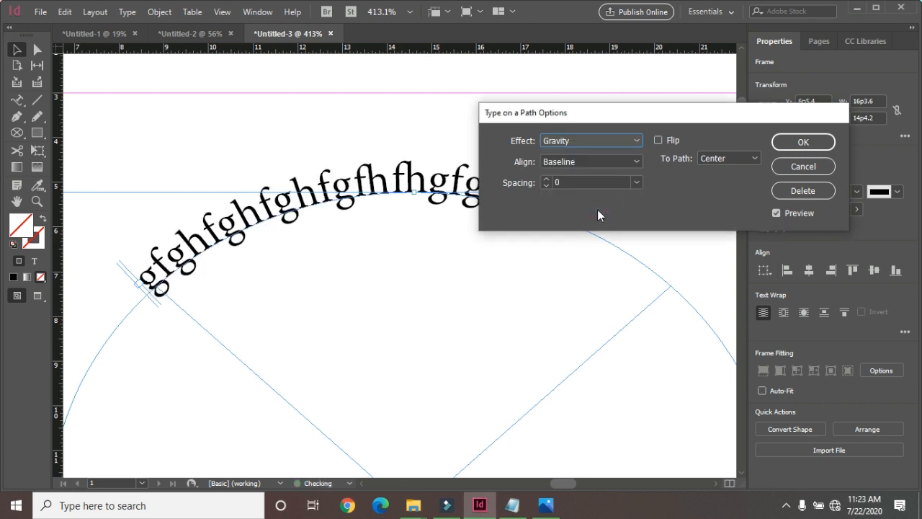
Try raising the path text's spacing to 12 and beyond, and return it to 0
{"action": "left_click", "coordinate": [546, 180]}
{"action": "left_click", "coordinate": [547, 180]}
{"action": "left_click", "coordinate": [546, 180]}
{"action": "left_click", "coordinate": [547, 181]}
{"action": "left_click", "coordinate": [547, 180]}
{"action": "left_click", "coordinate": [547, 180]}
{"action": "left_click", "coordinate": [547, 180]}
{"action": "left_click", "coordinate": [548, 180]}
{"action": "left_click", "coordinate": [548, 180]}
{"action": "left_click", "coordinate": [548, 180]}
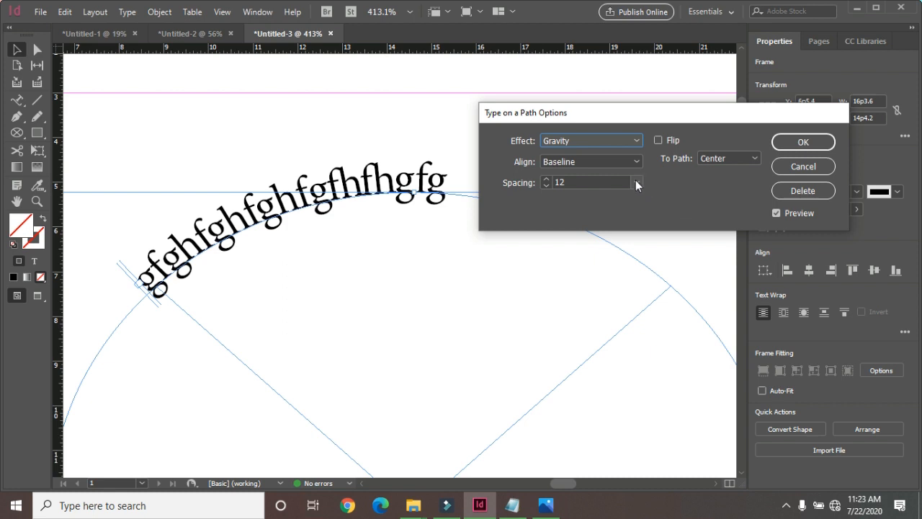
{"action": "left_click", "coordinate": [545, 179]}
{"action": "left_click", "coordinate": [545, 180]}
{"action": "left_click", "coordinate": [545, 179]}
{"action": "left_click", "coordinate": [545, 186]}
{"action": "left_click", "coordinate": [544, 185]}
{"action": "left_click", "coordinate": [545, 186]}
{"action": "left_click", "coordinate": [544, 186]}
{"action": "left_click", "coordinate": [544, 186]}
{"action": "left_click", "coordinate": [544, 186]}
{"action": "left_click", "coordinate": [544, 186]}
{"action": "left_click", "coordinate": [545, 186]}
{"action": "left_click", "coordinate": [544, 186]}
{"action": "left_click", "coordinate": [545, 185]}
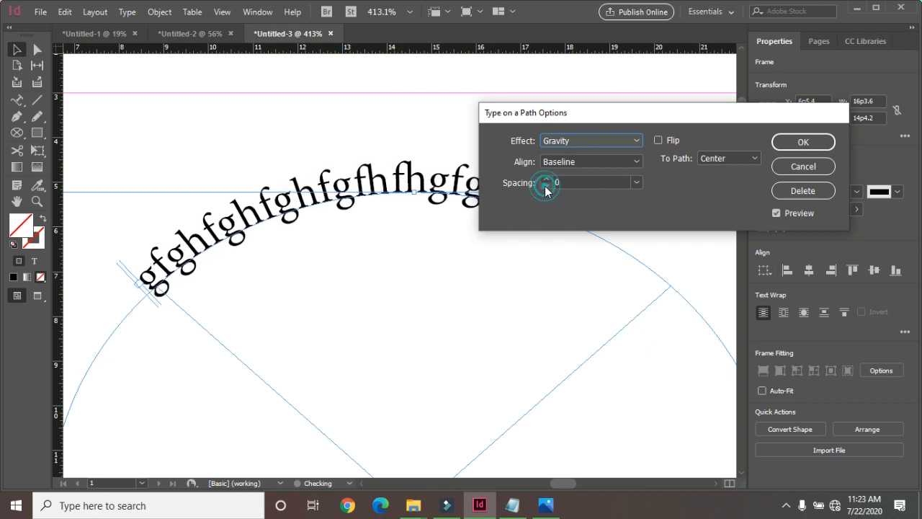
Try the Center, Descender and Ascender alignments on the path text, and cancel the Type on a Path options
{"action": "left_click", "coordinate": [638, 163]}
{"action": "left_click", "coordinate": [615, 203]}
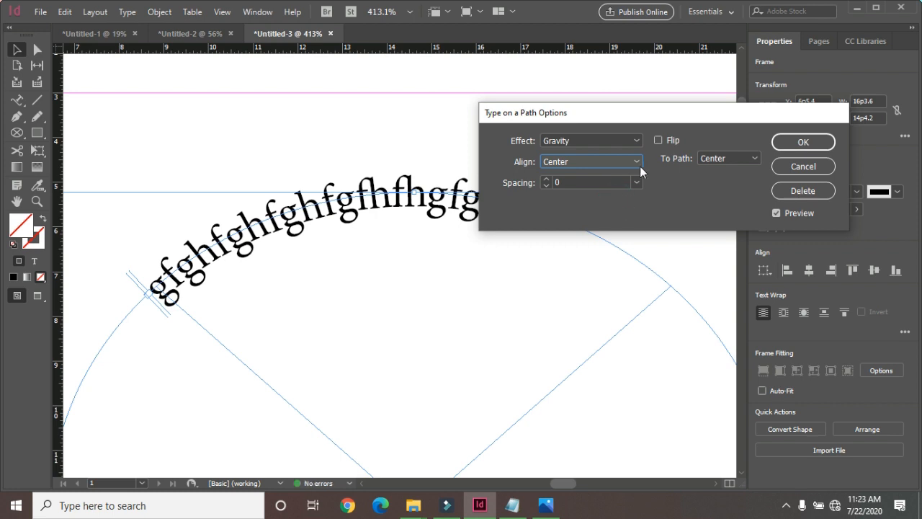
{"action": "left_click", "coordinate": [639, 162]}
{"action": "left_click", "coordinate": [619, 191]}
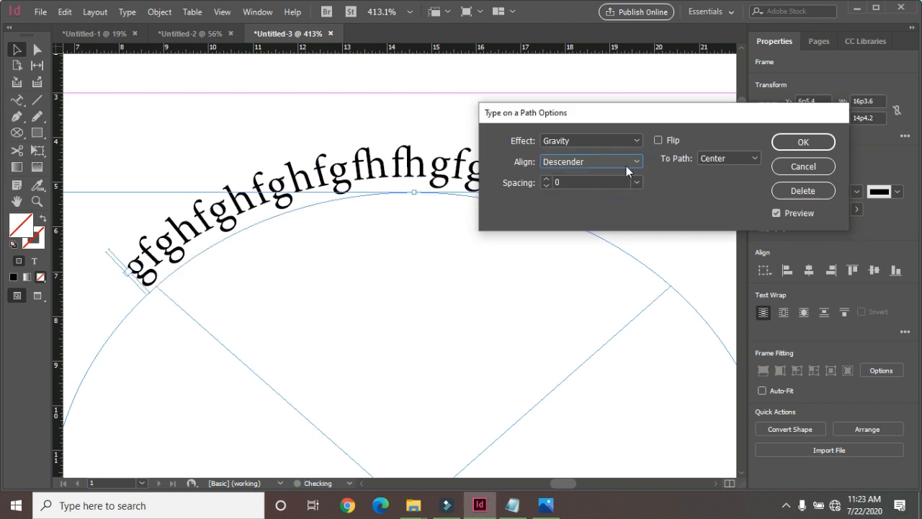
{"action": "left_click", "coordinate": [634, 165]}
{"action": "left_click", "coordinate": [624, 177]}
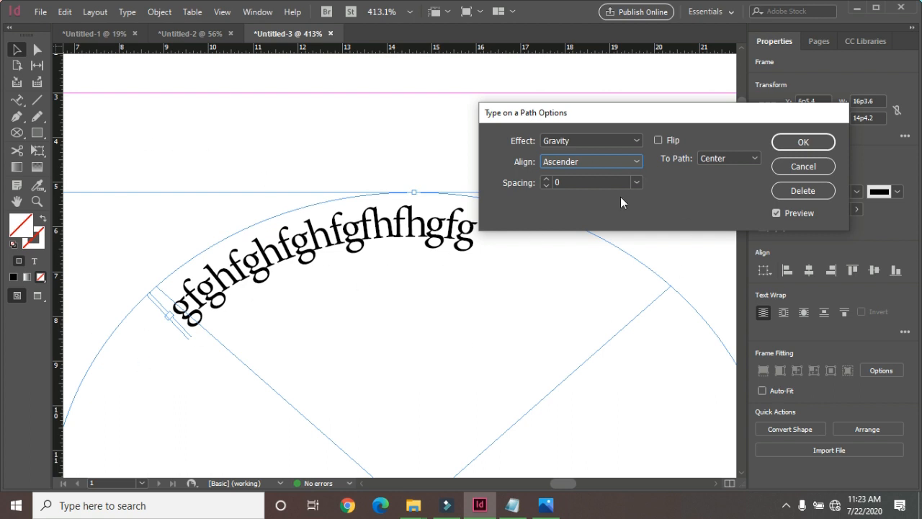
{"action": "left_click", "coordinate": [806, 168]}
Delete the type from the elliptical path and deselect the ellipse
{"action": "left_click", "coordinate": [127, 11]}
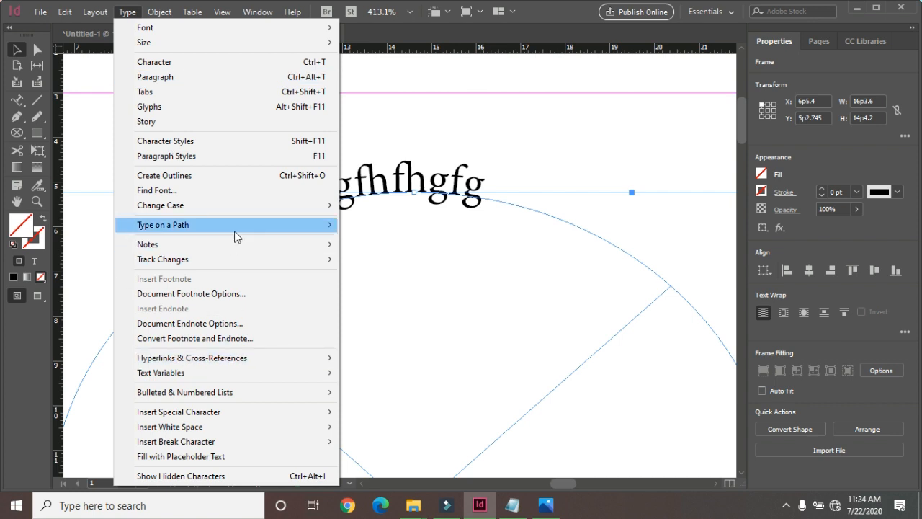
{"action": "mouse_move", "coordinate": [238, 225]}
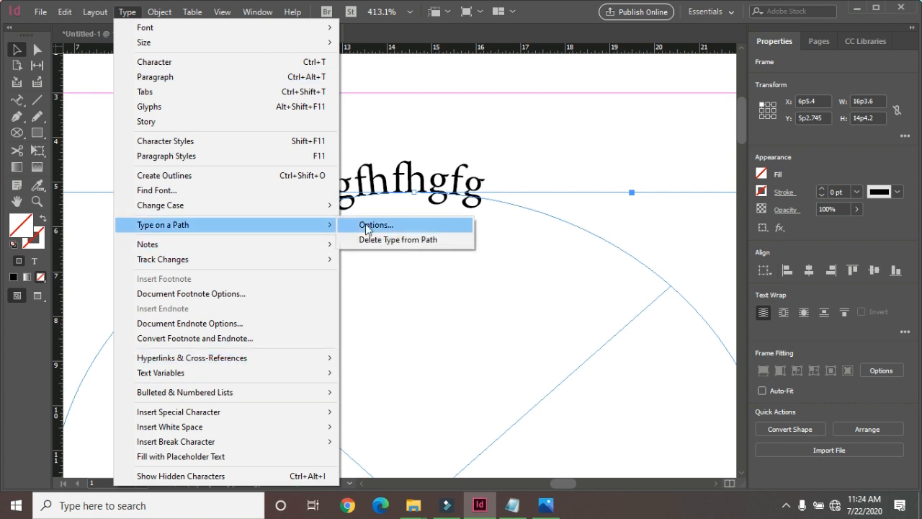
{"action": "left_click", "coordinate": [440, 244]}
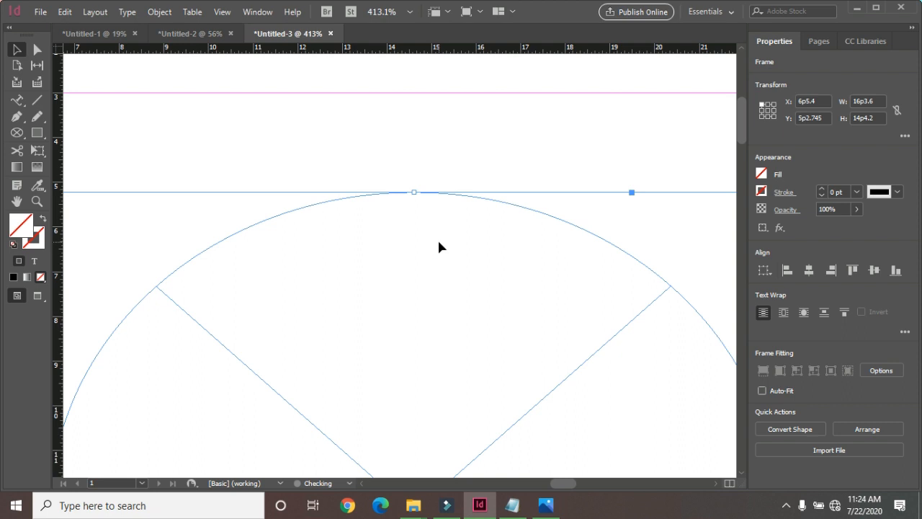
{"action": "left_click", "coordinate": [408, 139]}
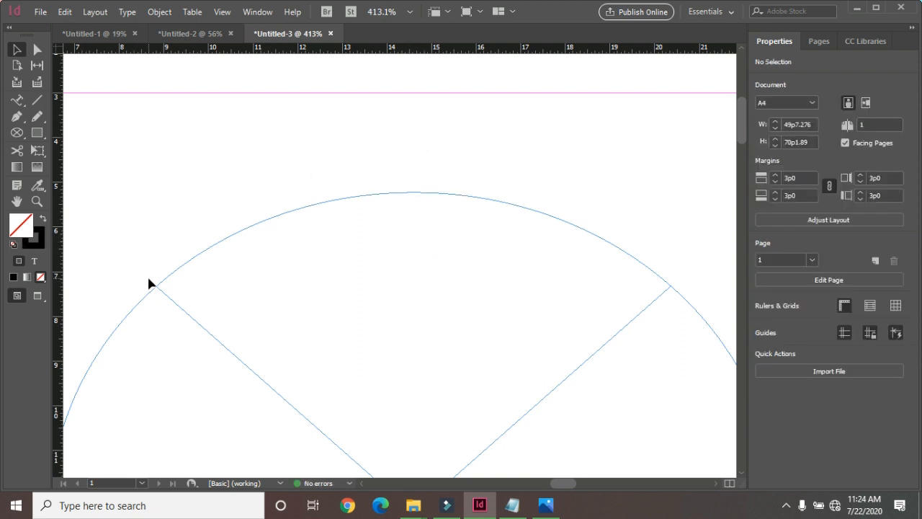
Delete the elliptical frame and move the animation text frame into its place at about X 10p7.8, Y 4p11.7
{"action": "key", "text": "ctrl+minus"}
{"action": "key", "text": "ctrl+minus"}
{"action": "key", "text": "ctrl+minus"}
{"action": "key", "text": "ctrl+minus"}
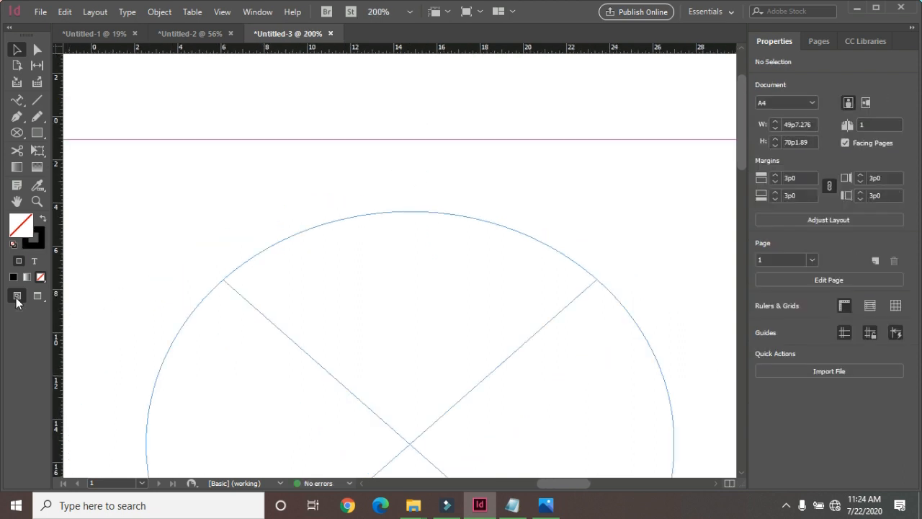
{"action": "left_click", "coordinate": [127, 11]}
{"action": "mouse_move", "coordinate": [251, 229]}
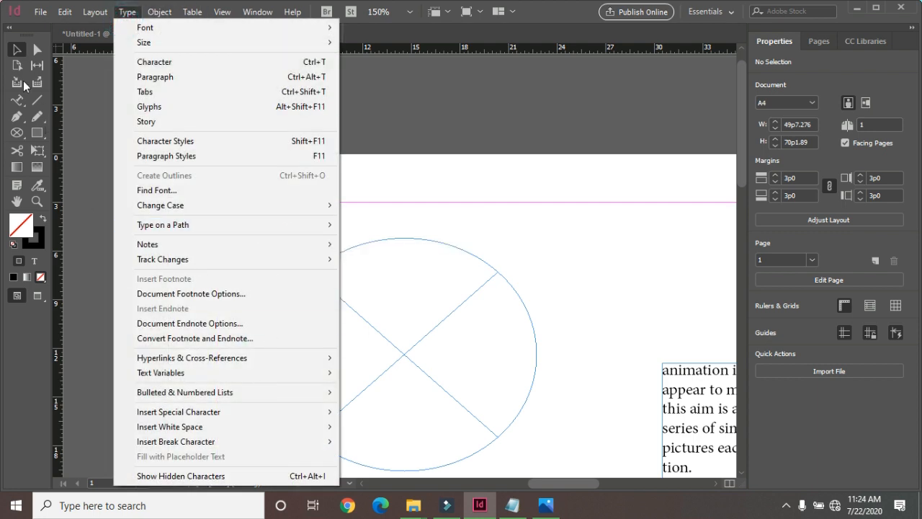
{"action": "left_click", "coordinate": [21, 52]}
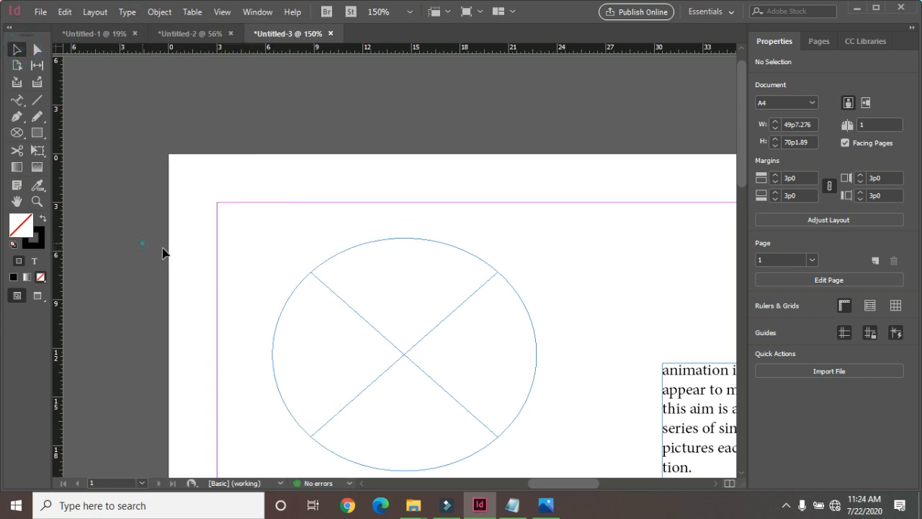
{"action": "left_click", "coordinate": [315, 268]}
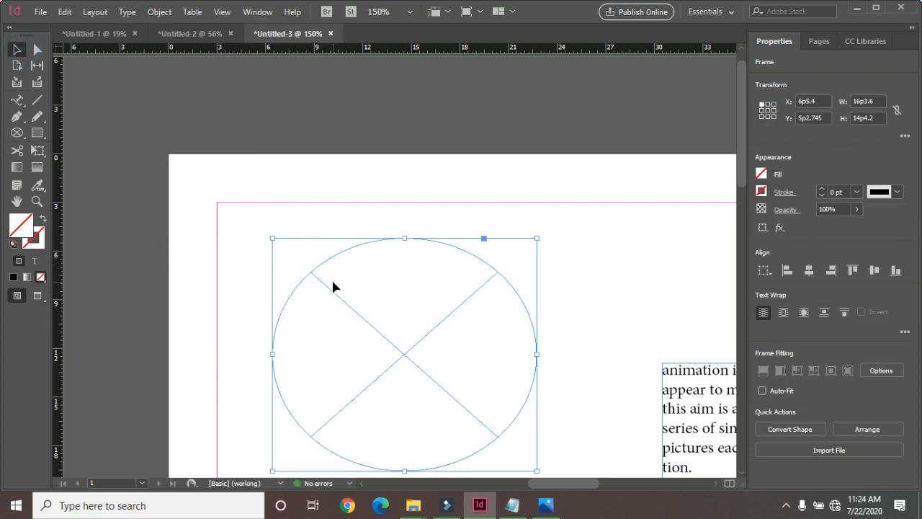
{"action": "key", "text": "Delete"}
{"action": "left_click_drag", "start_coordinate": [690, 363], "coordinate": [368, 235]}
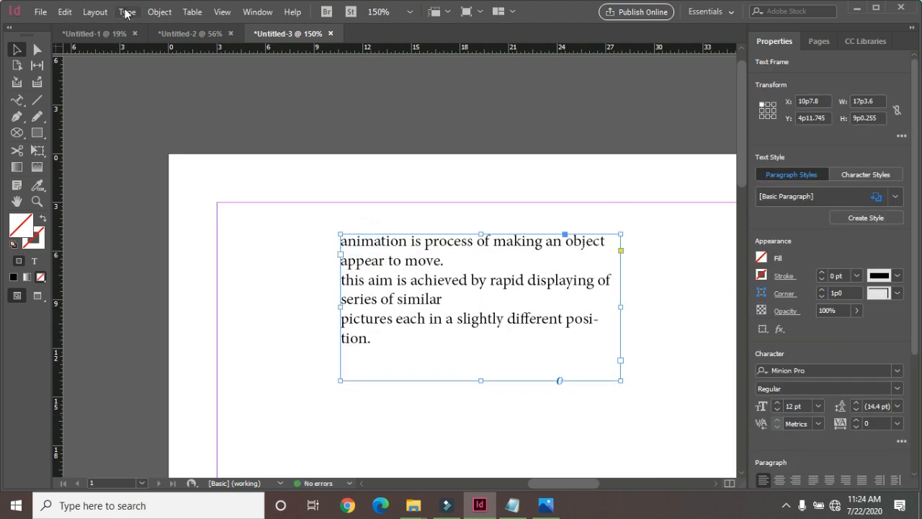
Review the available Notes commands for the animation text
{"action": "left_click", "coordinate": [125, 12]}
{"action": "mouse_move", "coordinate": [244, 246]}
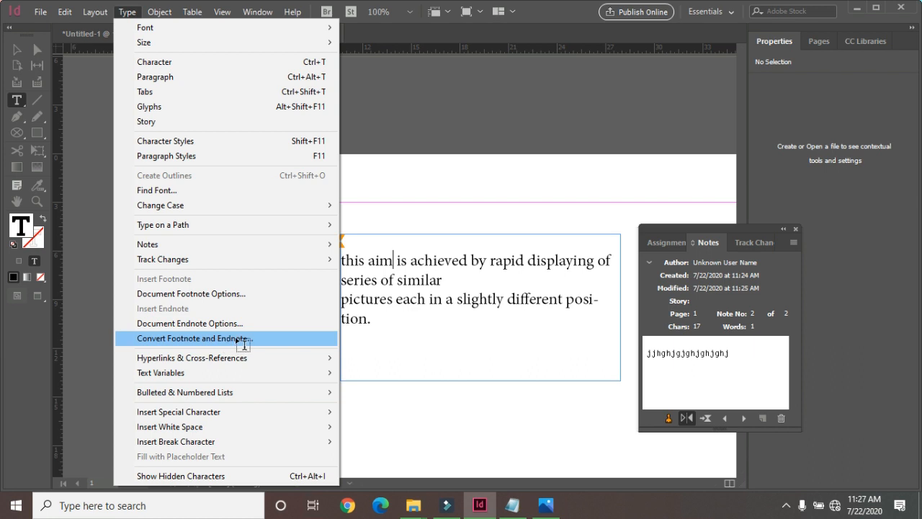
{"action": "mouse_move", "coordinate": [195, 248]}
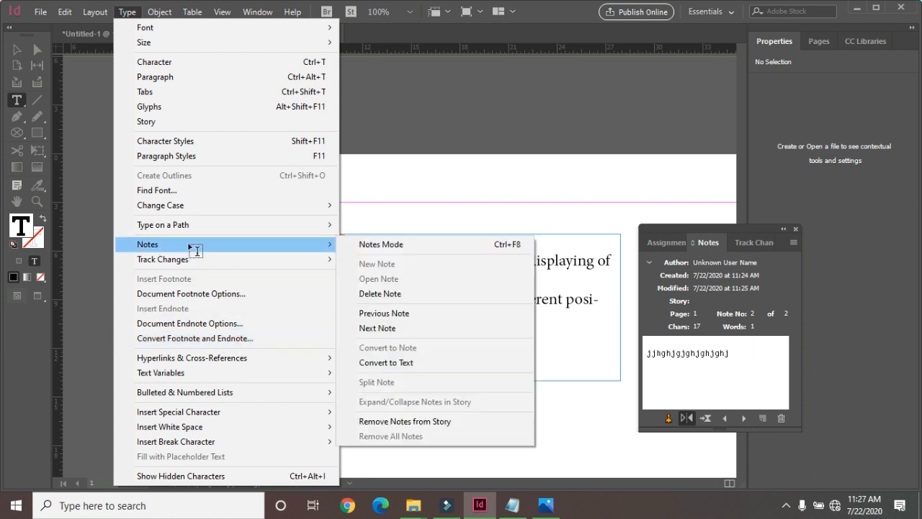